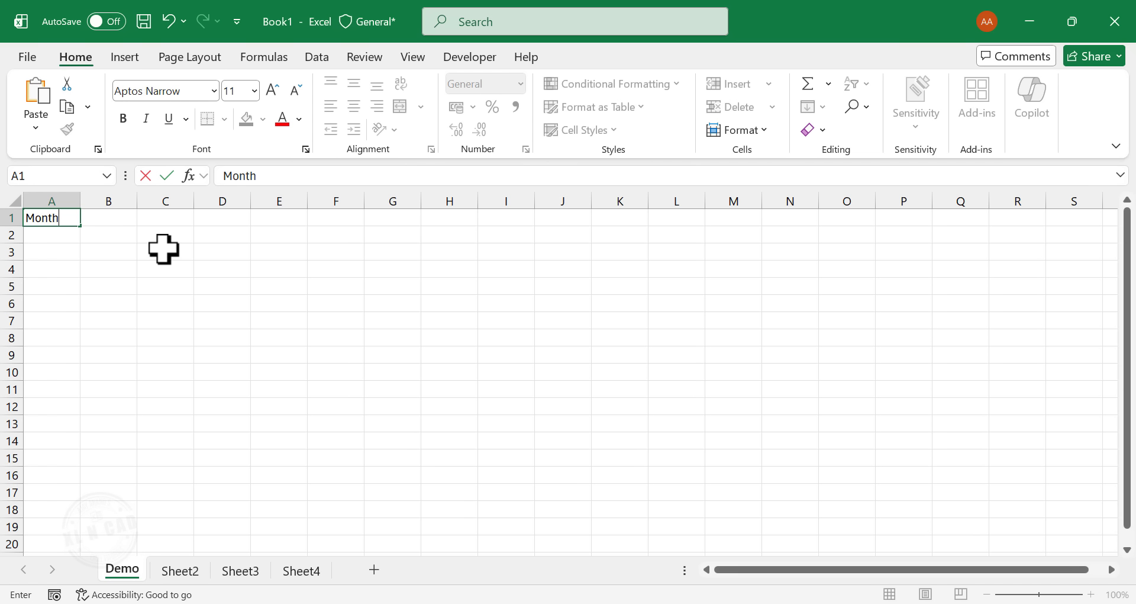
- Enter the column headers Month in A1 and Sales in B1
key(Tab)
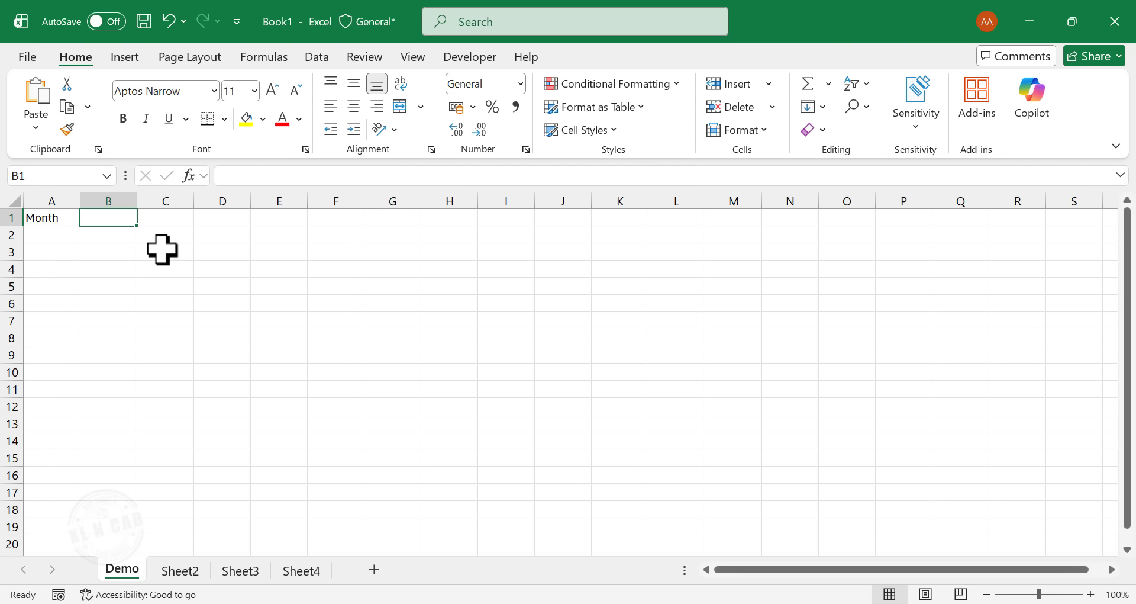
text(Sales)
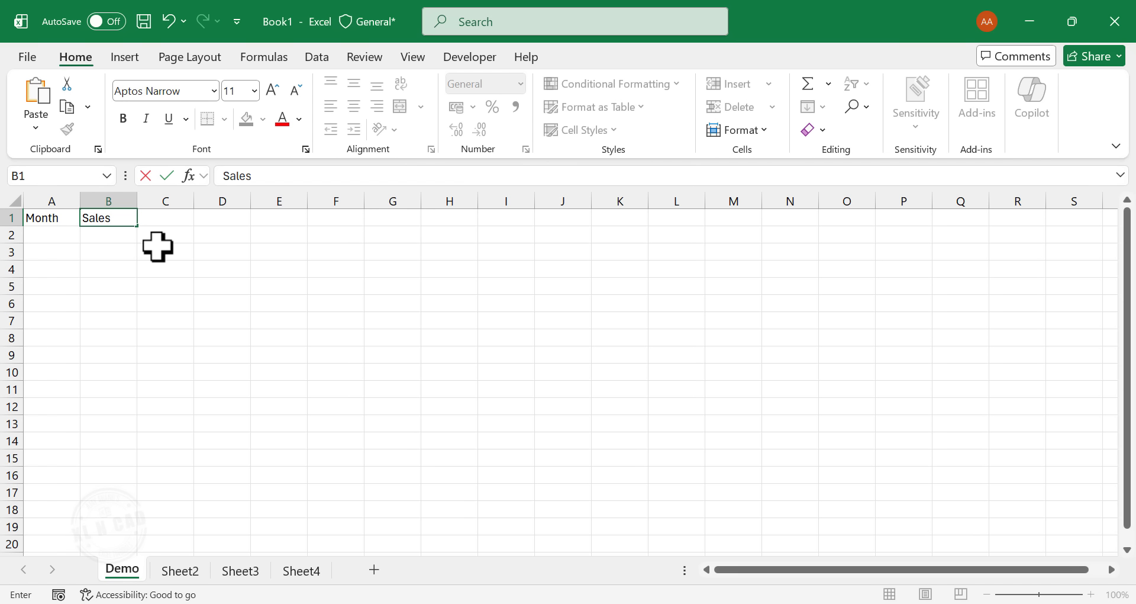
key(Return)
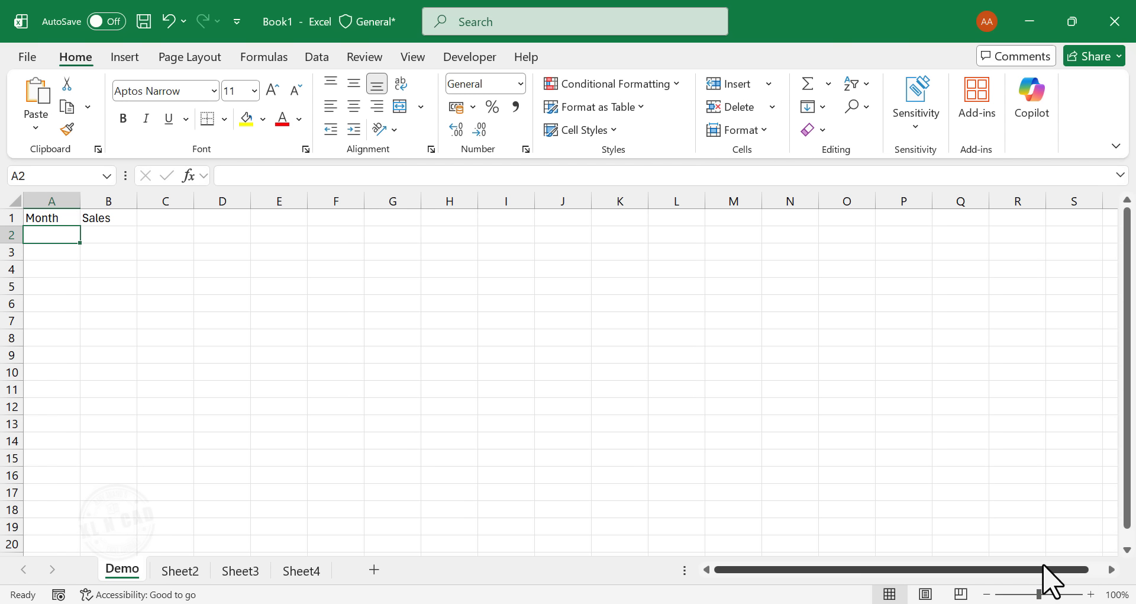
- Try smaller and larger worksheet magnifications and set the zoom to 130%
click(1090, 594)
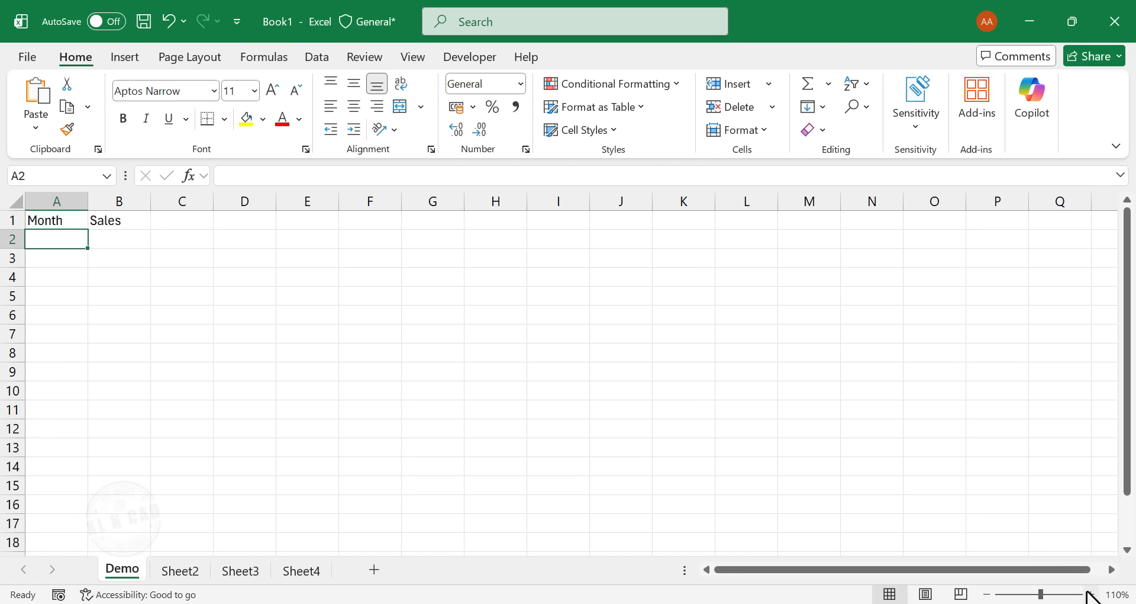
click(1091, 593)
click(1091, 593)
click(1090, 593)
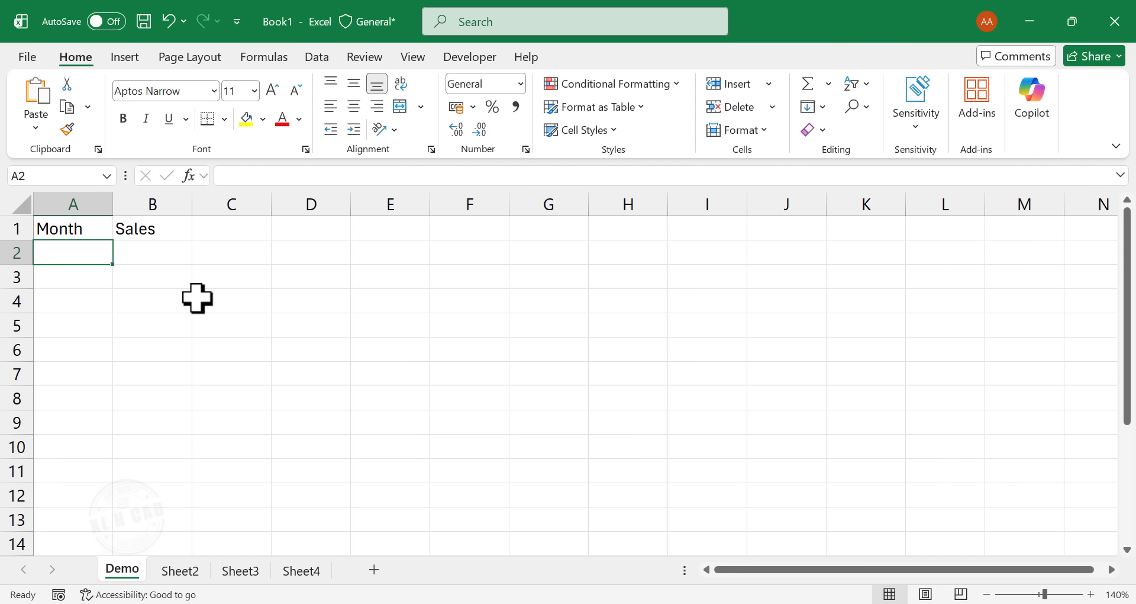
click(986, 594)
click(986, 593)
click(985, 593)
click(985, 594)
click(985, 593)
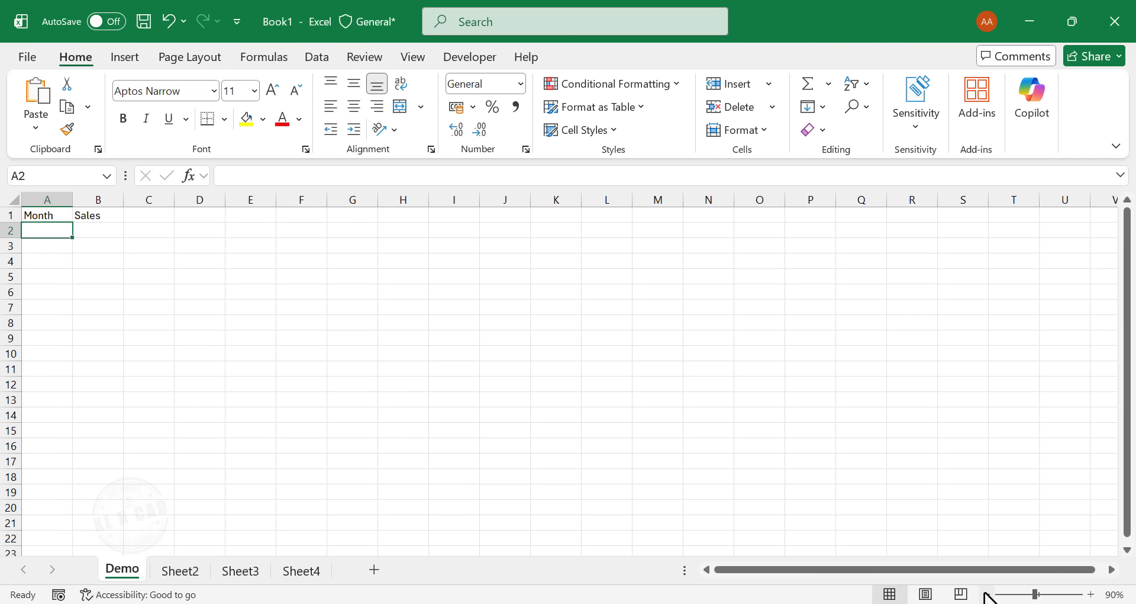
click(1090, 593)
click(1091, 594)
click(1090, 594)
click(1091, 594)
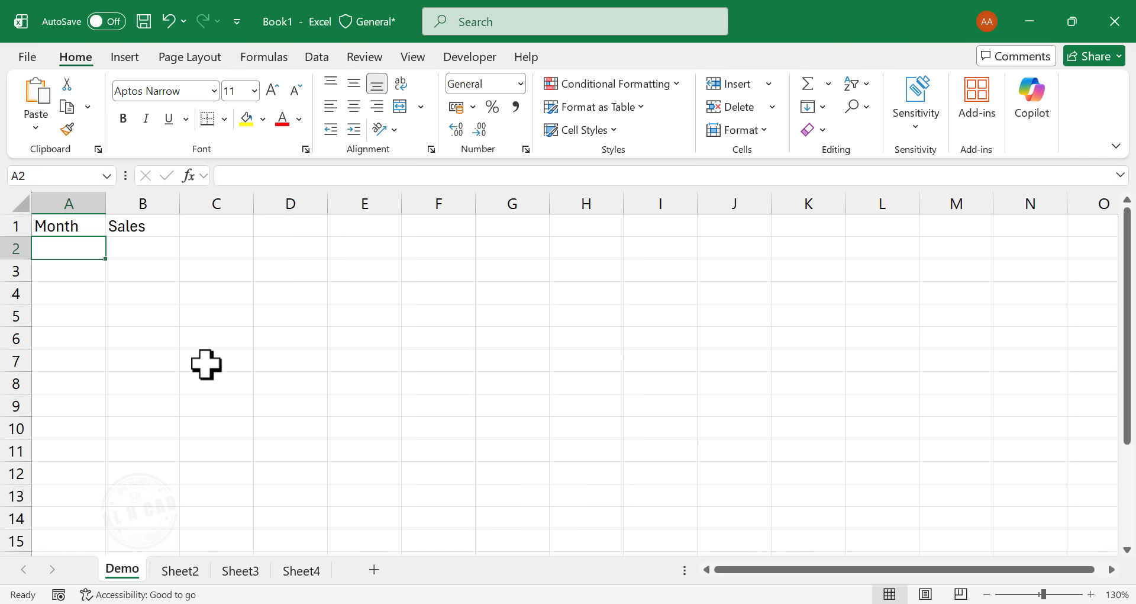
- Enter January in A2 and autofill the month series down column A through November in A12
text(January)
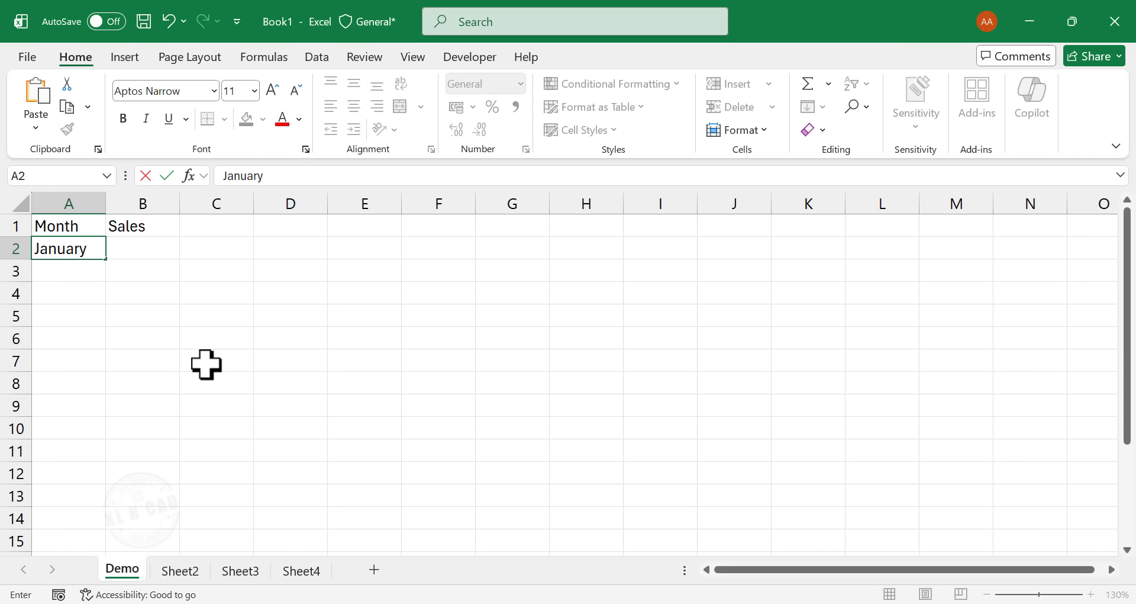
key(Return)
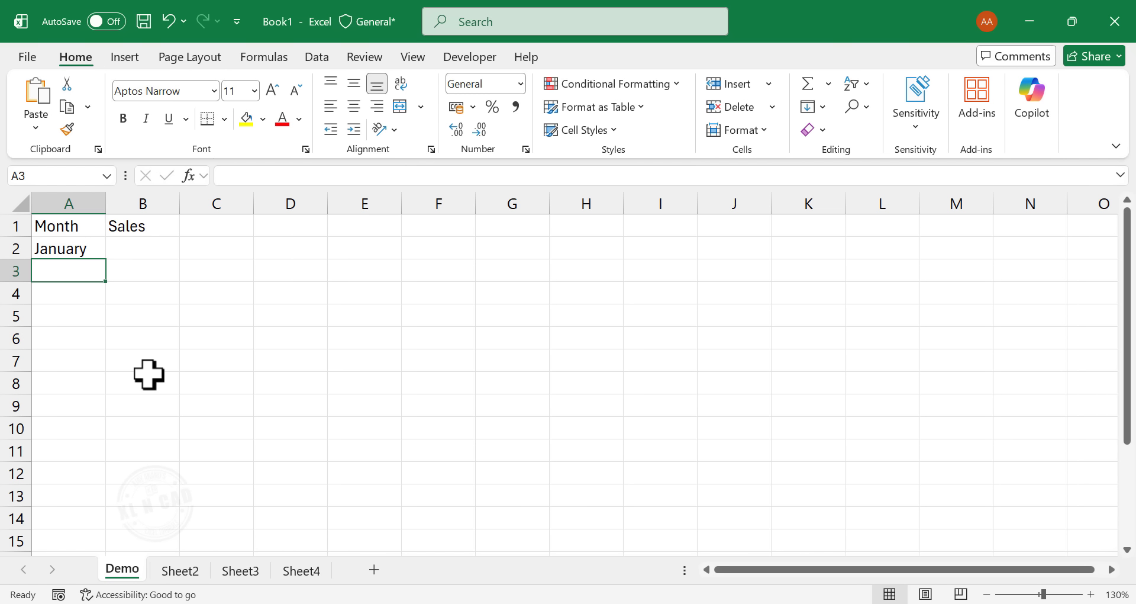
click(73, 250)
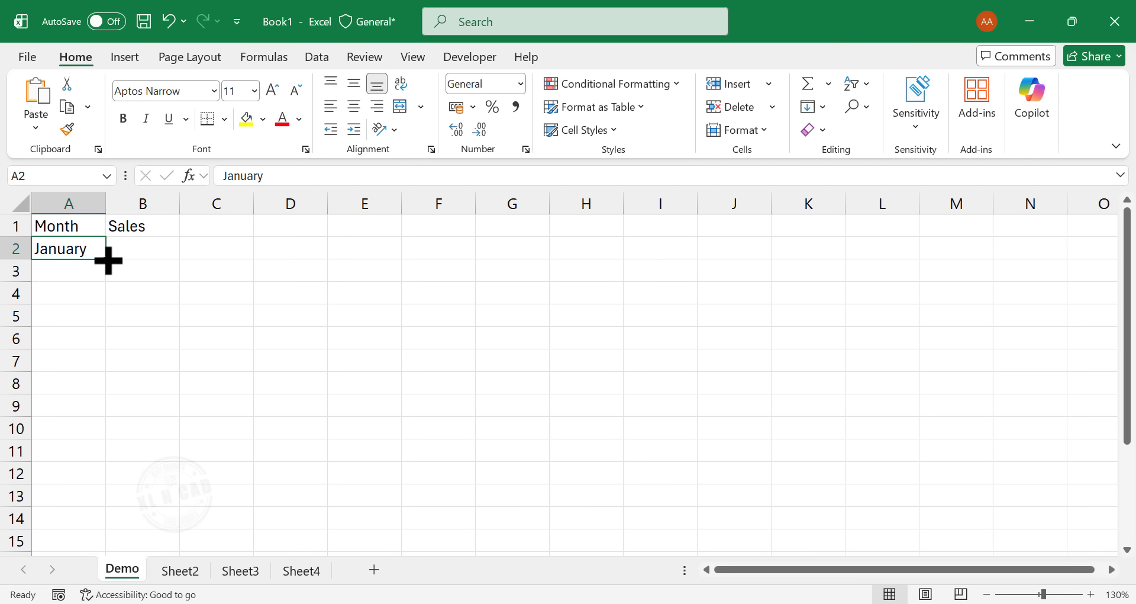
drag(108, 261, 108, 260)
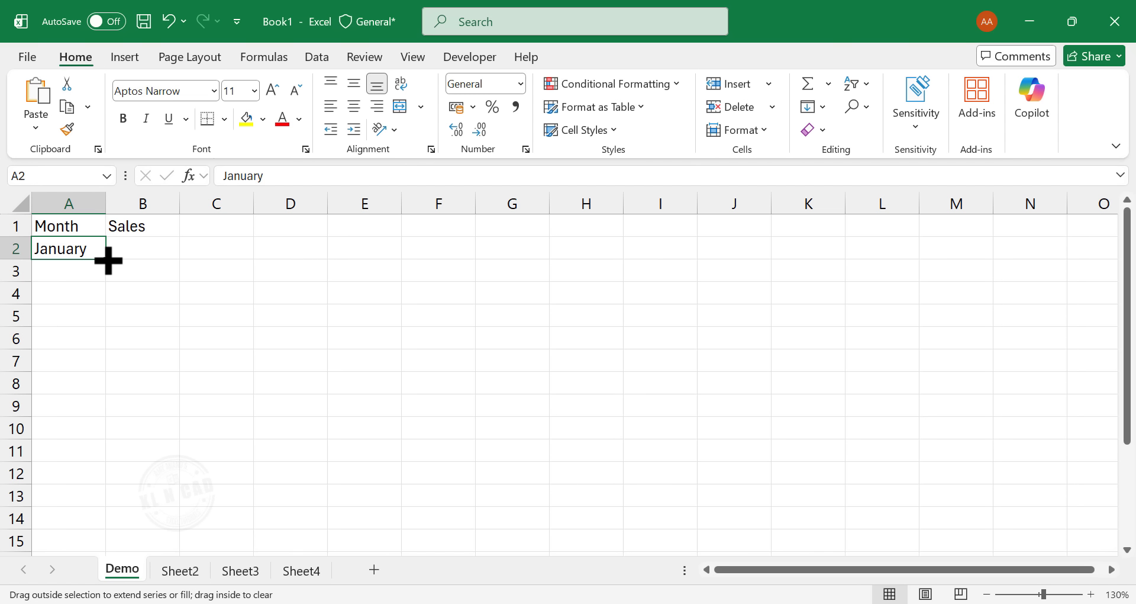
drag(107, 261, 100, 480)
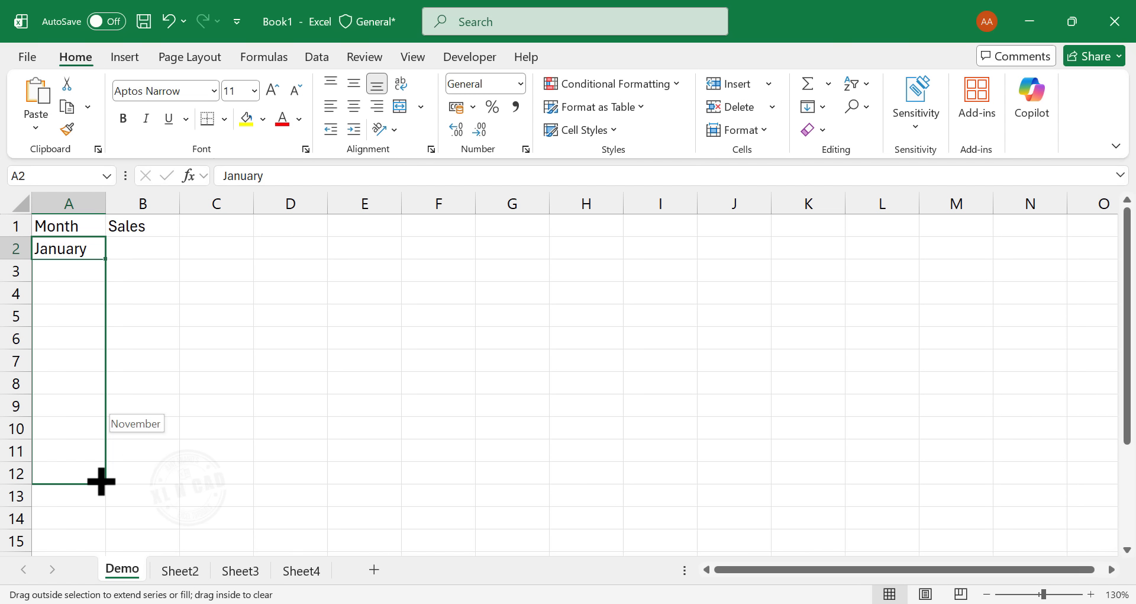
drag(101, 481, 102, 479)
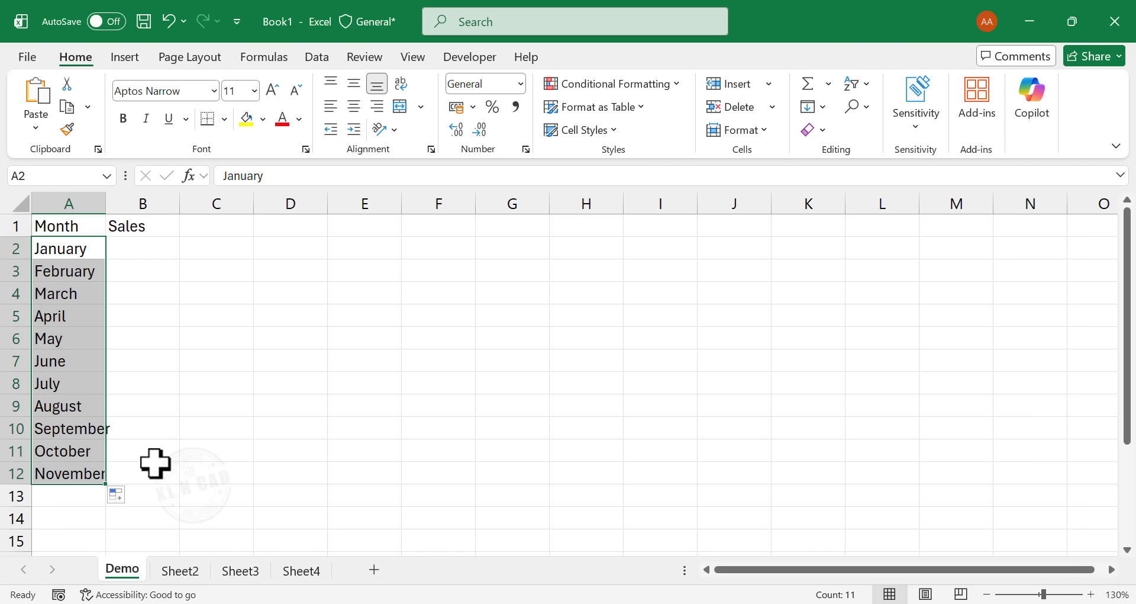
click(211, 409)
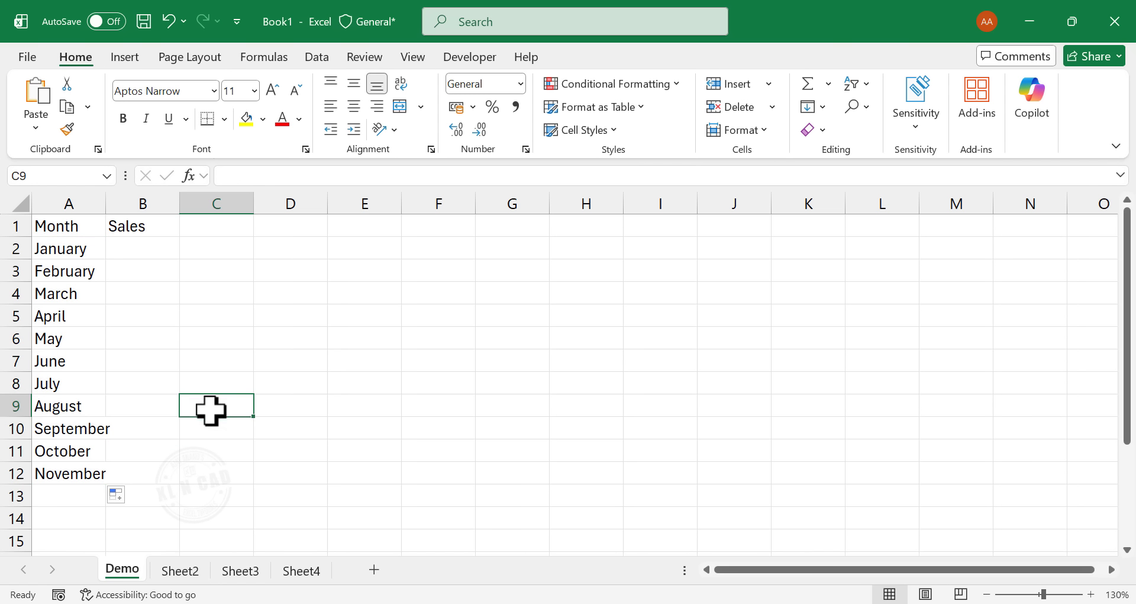
- Enter the January to May sales in B2:B6 as 25000, 45000, 150000, 90000 and 60000
click(127, 249)
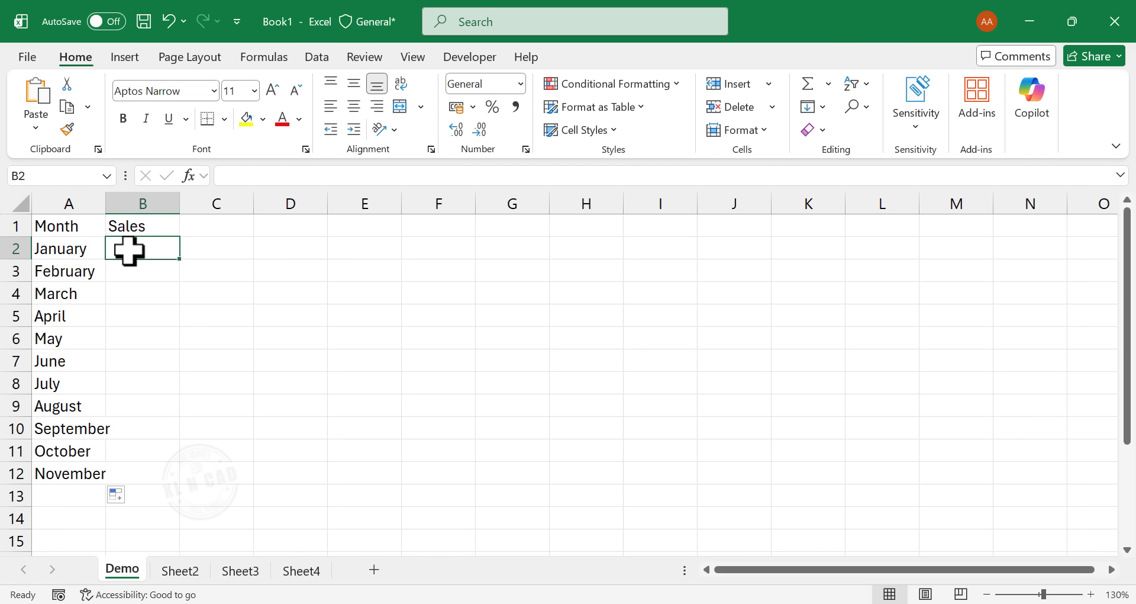
text(25000)
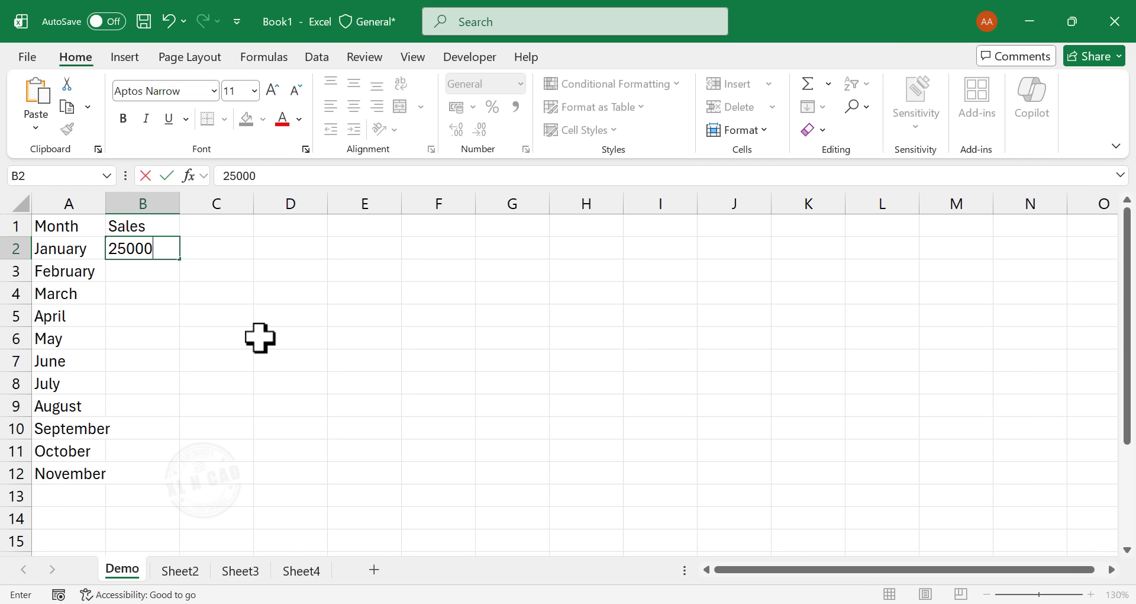
key(Return)
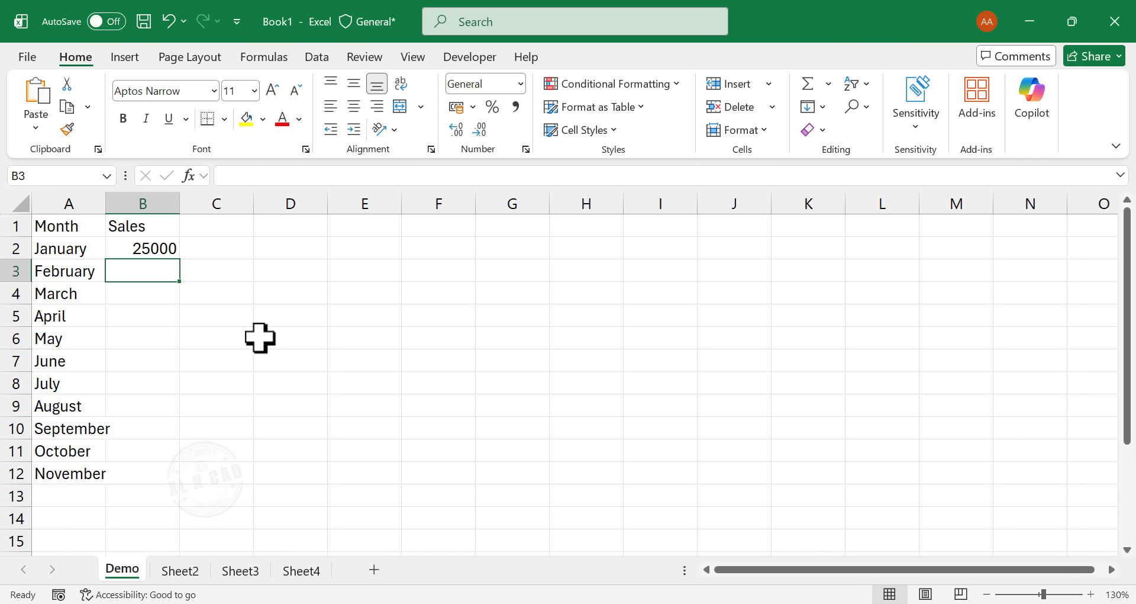
text(450)
key(Return)
text(150000)
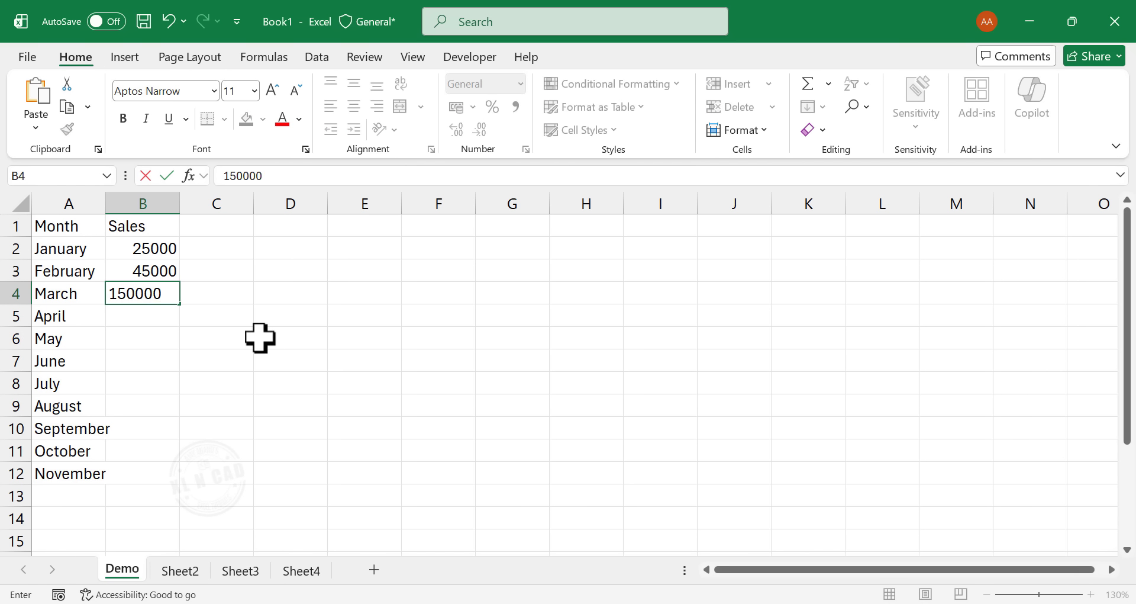
key(Return)
text(90000)
key(Return)
text(60000)
key(Return)
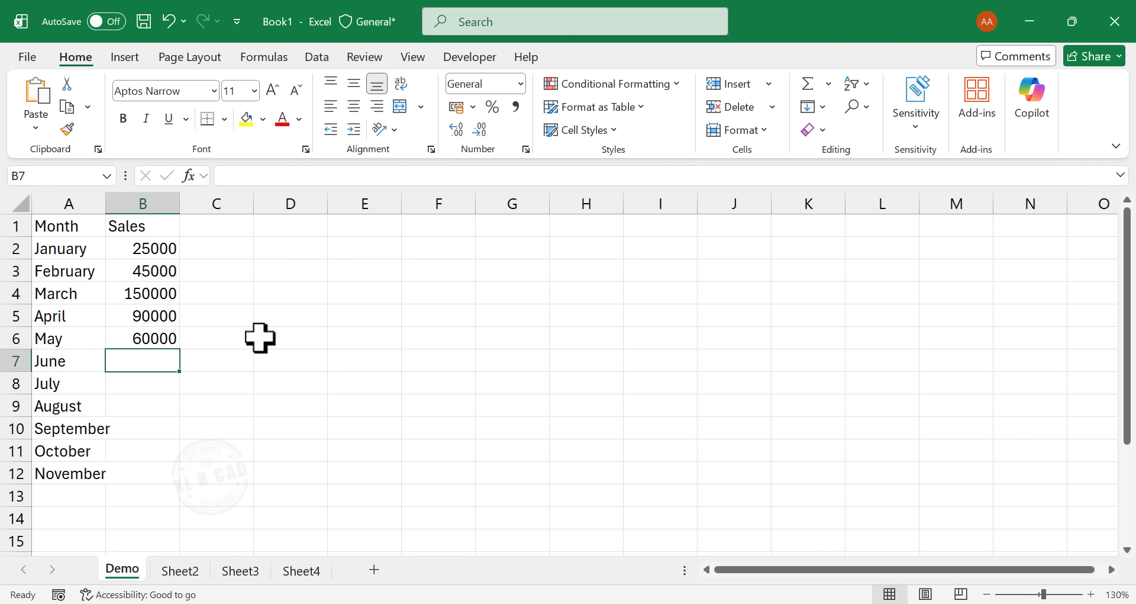
- Enter the June to November sales in B7:B12 as 4000, 5000, 9000, 25000, 15000 and 5000
text(4000)
key(Return)
text(5000)
key(Return)
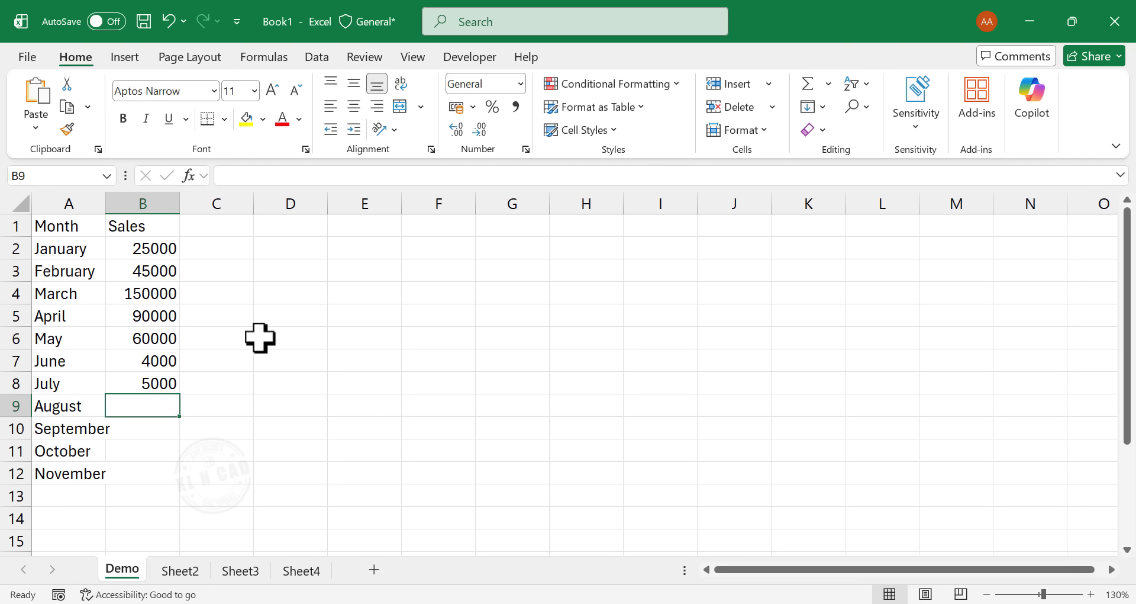
text(9000)
key(Return)
text(25000)
key(Return)
text(15000)
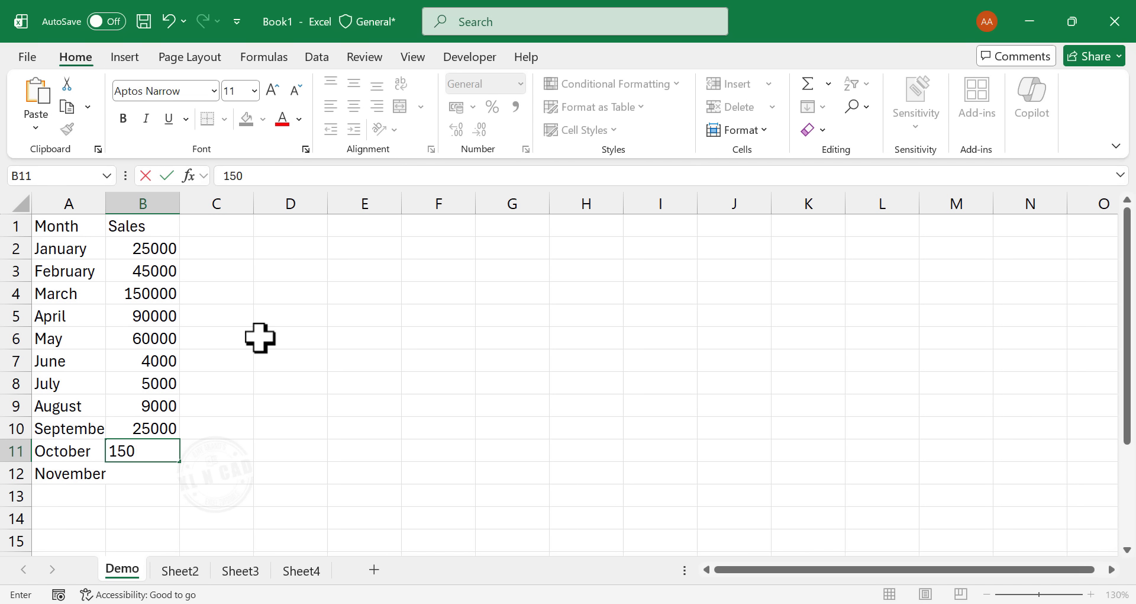
key(Return)
text(5000)
key(Return)
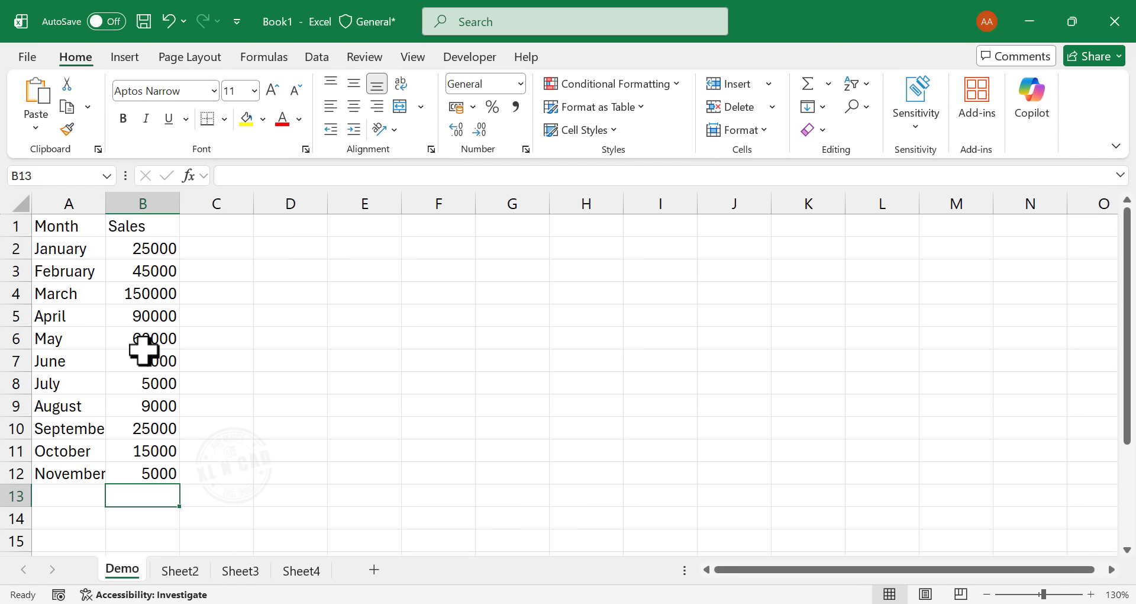
- Format the sales figures in B2:B12 with comma separators and no decimal places
drag(144, 248, 155, 471)
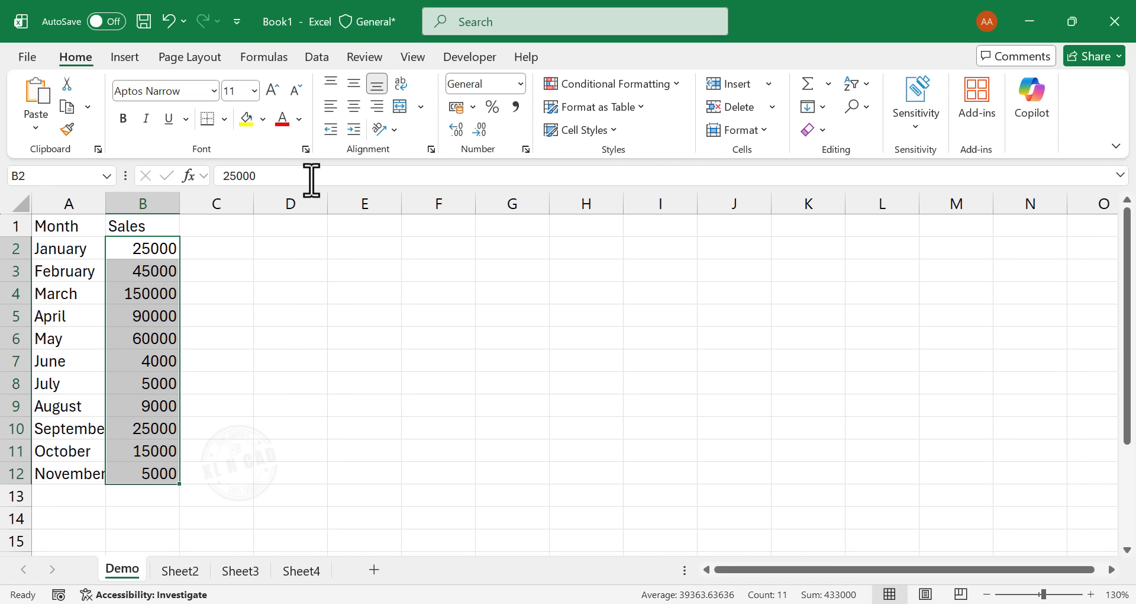
click(516, 105)
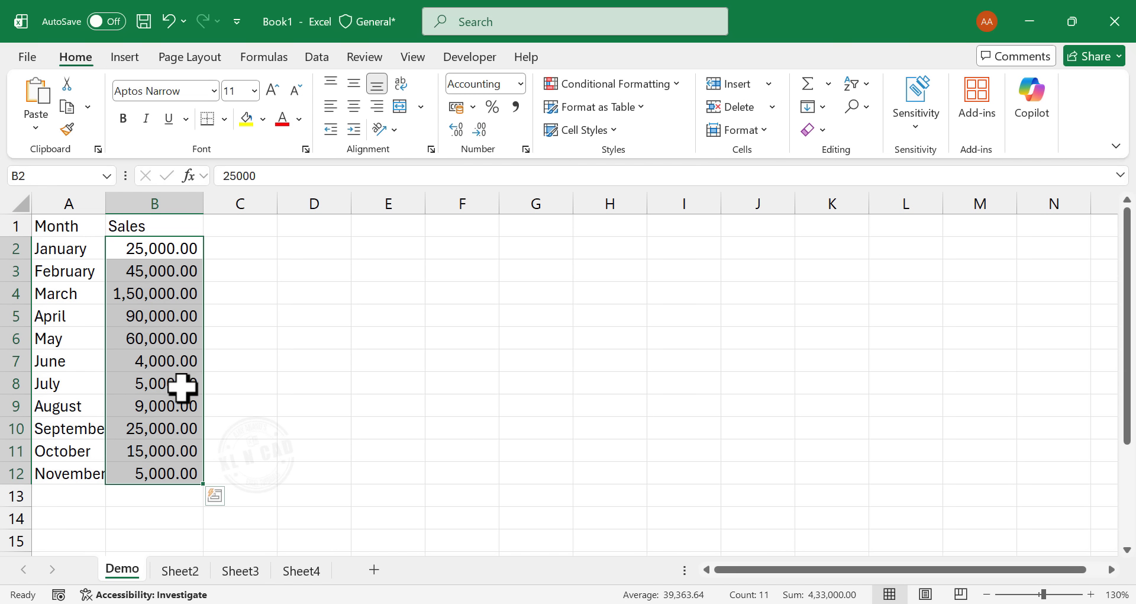
click(483, 130)
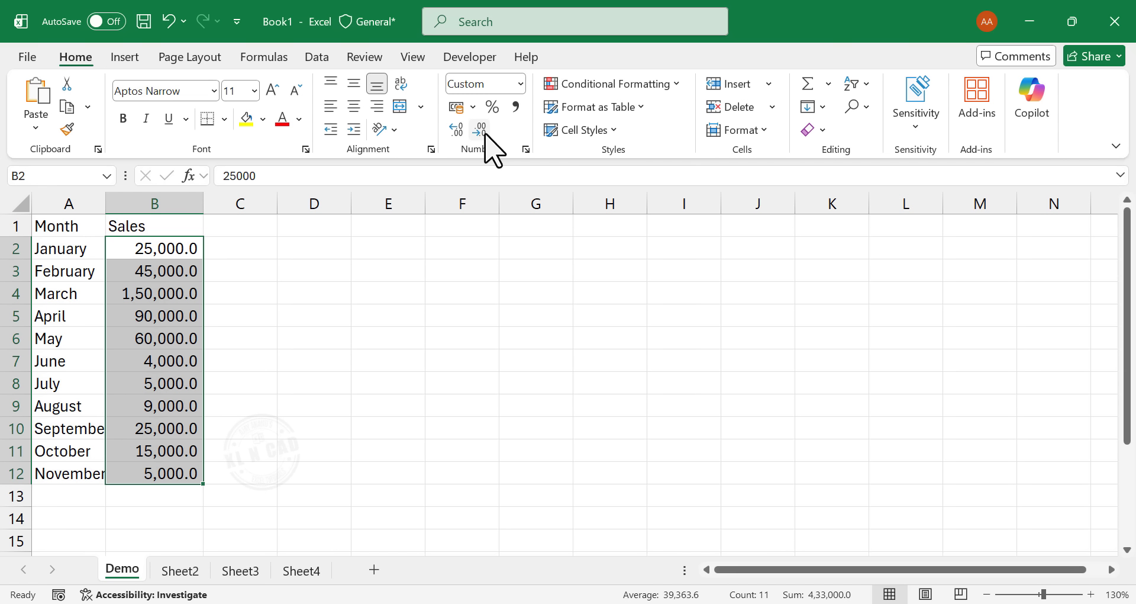
click(483, 130)
click(364, 355)
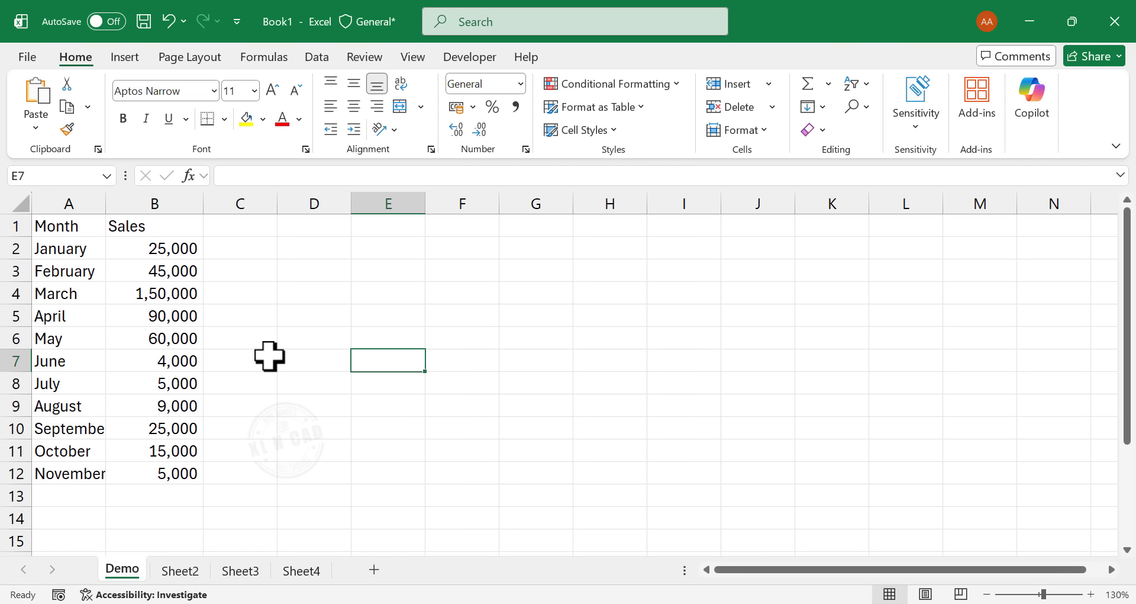
- Add a third column header, Notes, in cell C1
click(226, 227)
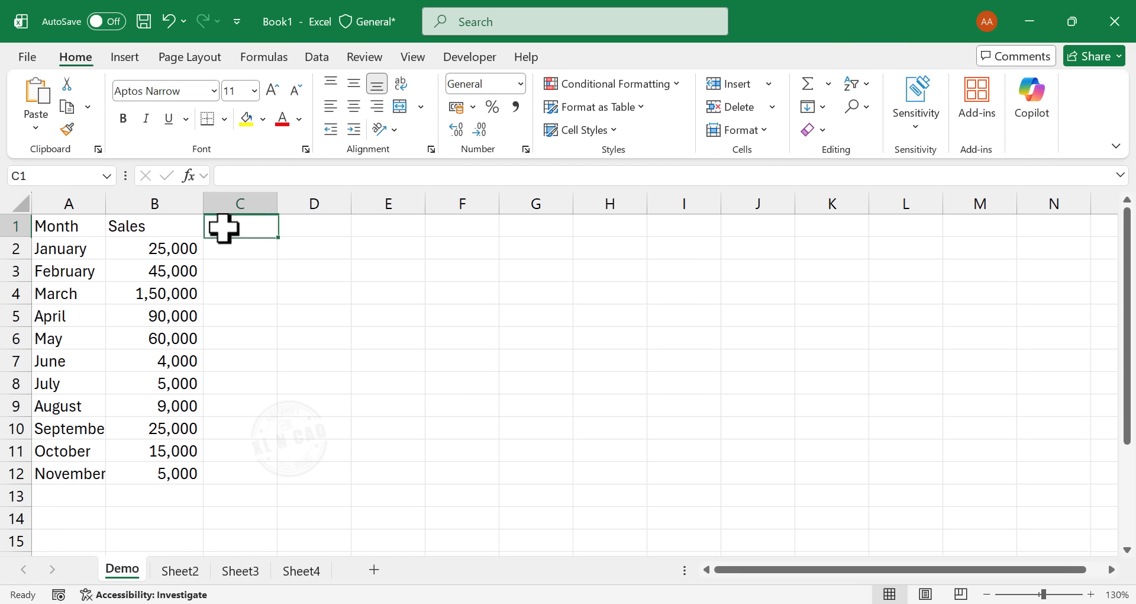
text(Note)
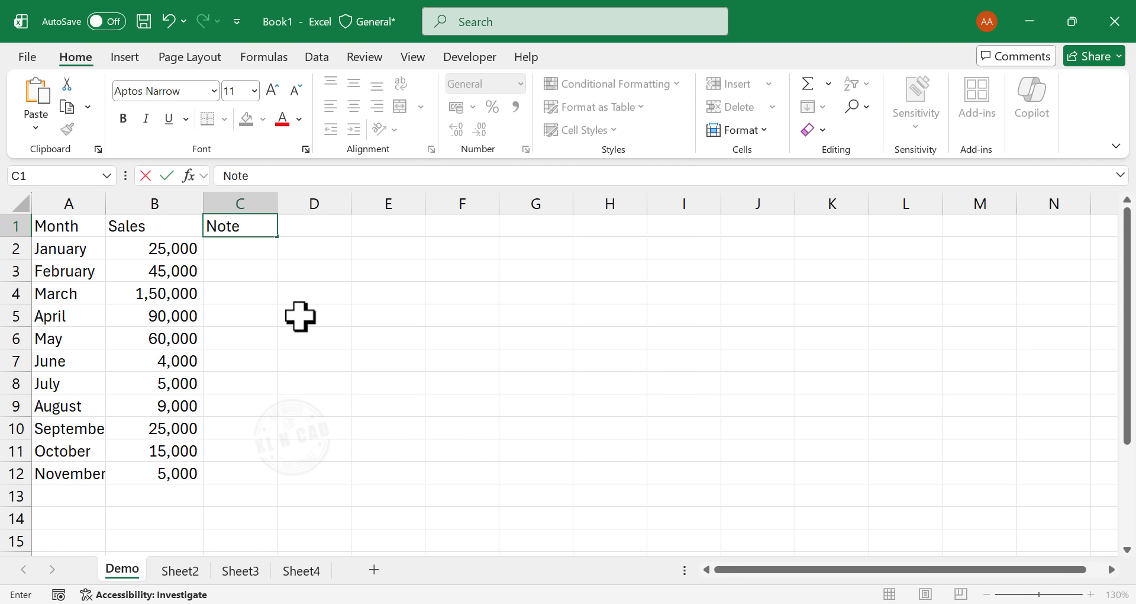
text(s)
key(Return)
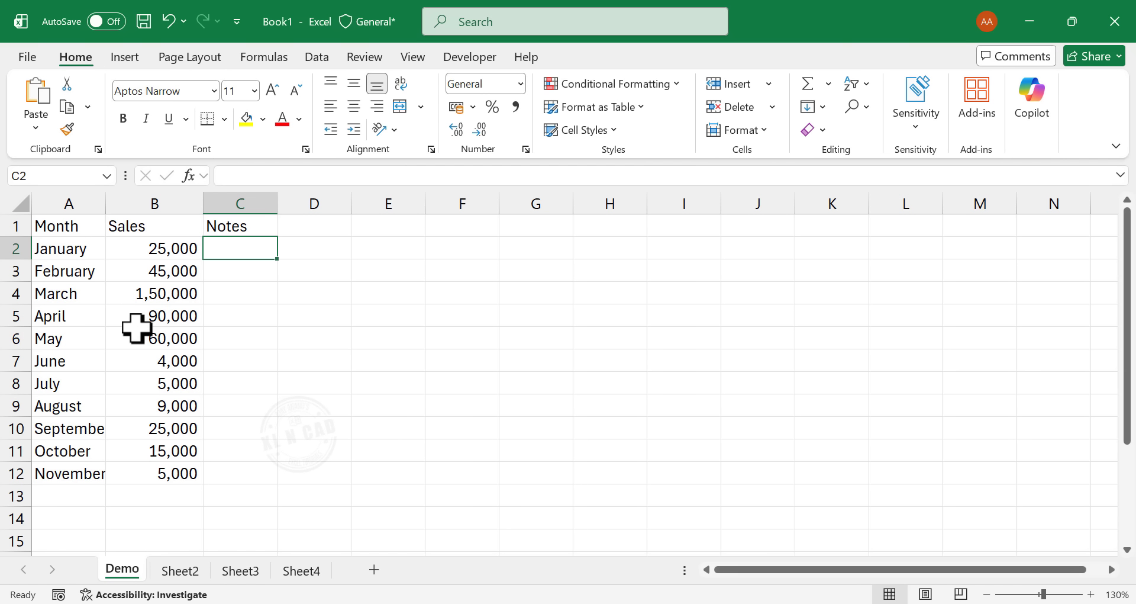
- Enter the note "Summer season" for March in C4 and fill it down to April in C5
click(239, 296)
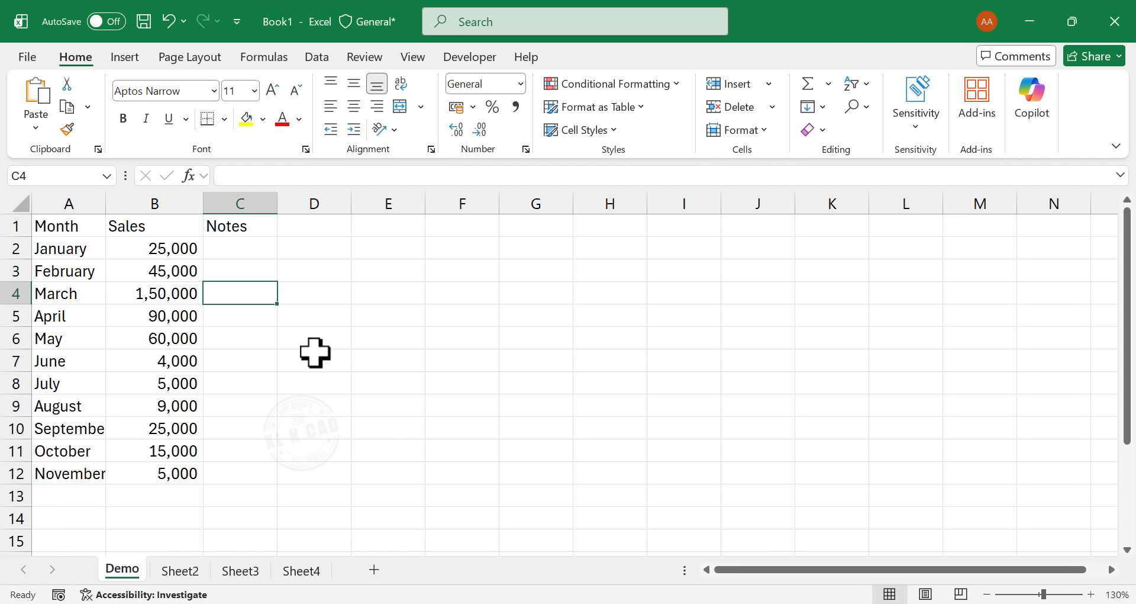
text(Summer)
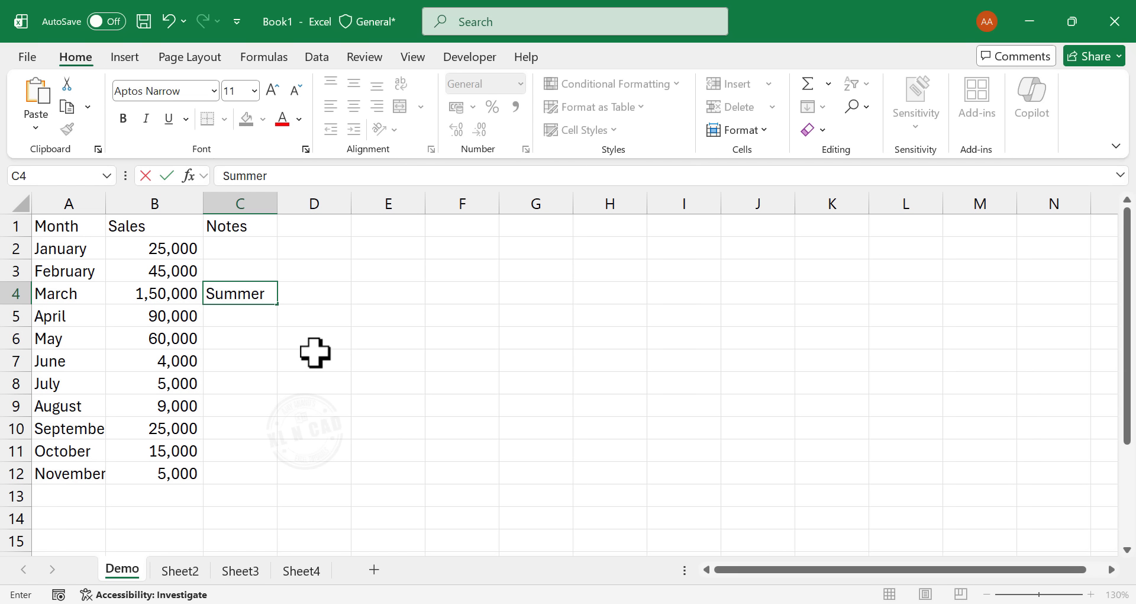
text( season)
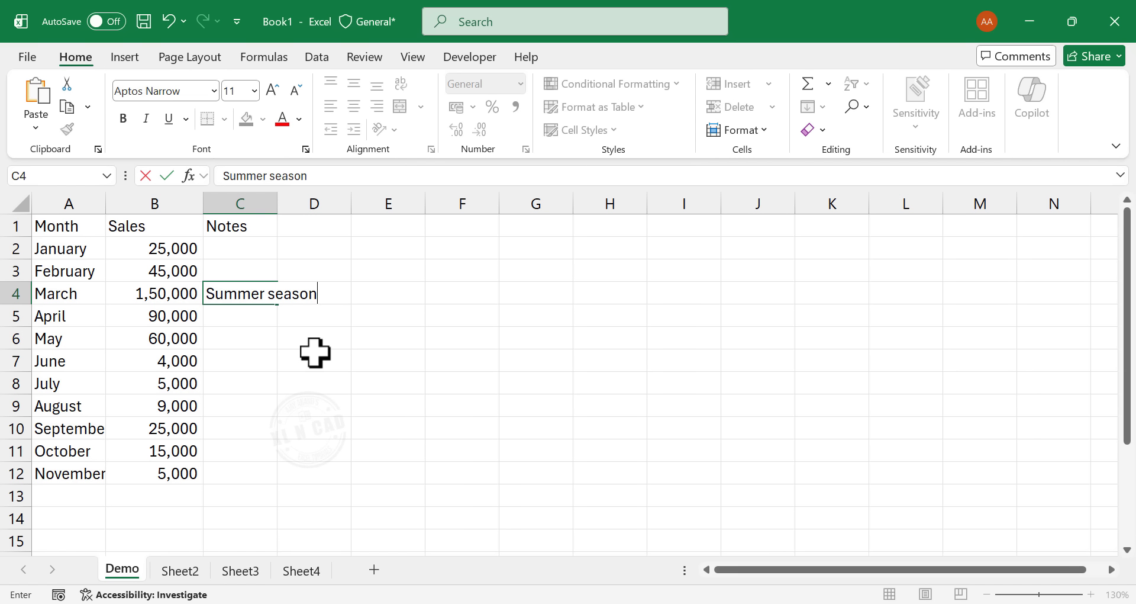
key(Return)
click(251, 295)
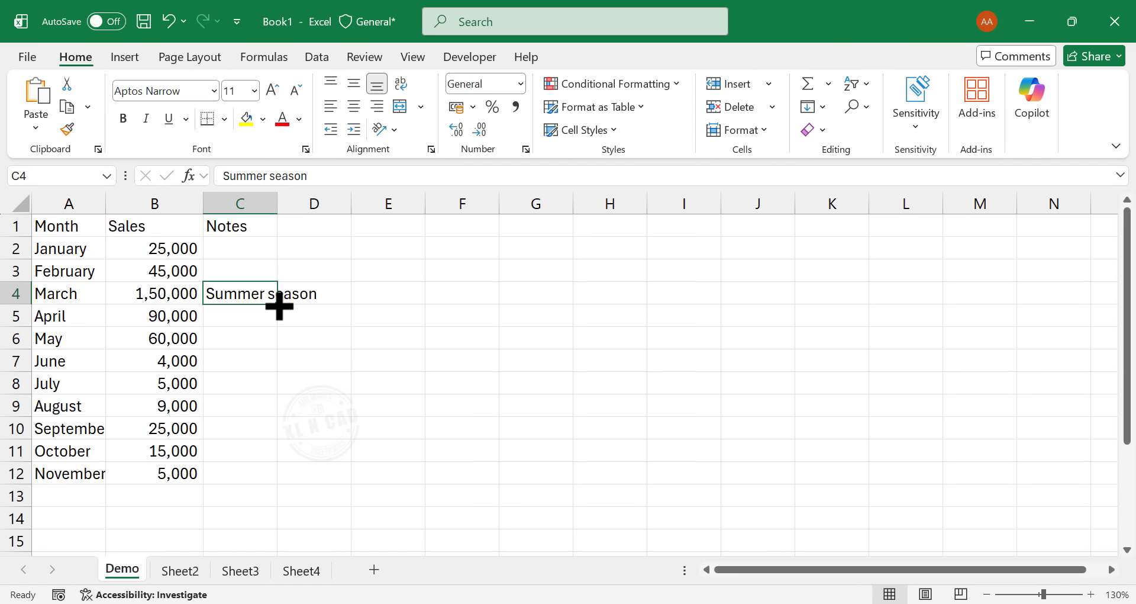
drag(278, 305, 279, 326)
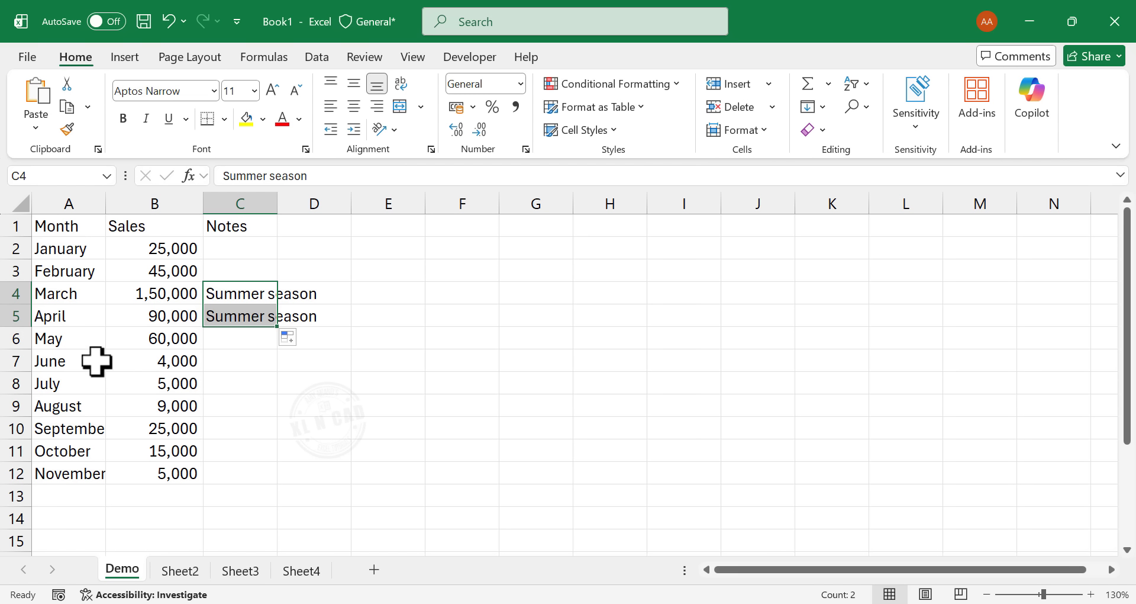
- Enter the note "Monsoon" for June in C7 and fill it down to July in C8
click(234, 362)
text(Mo)
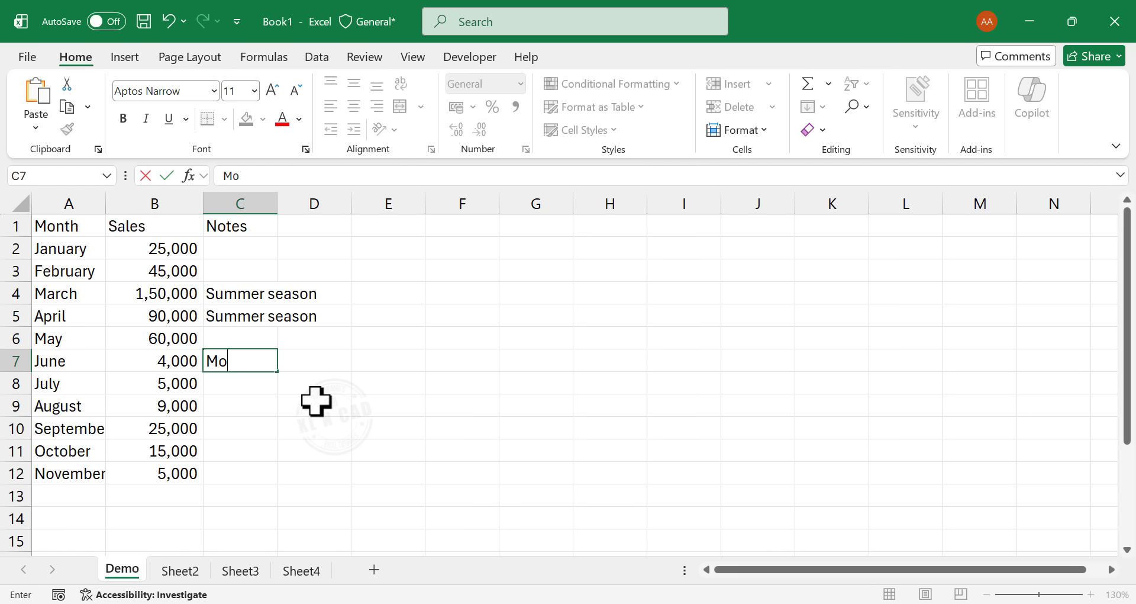
text(nsoon)
key(Return)
click(256, 362)
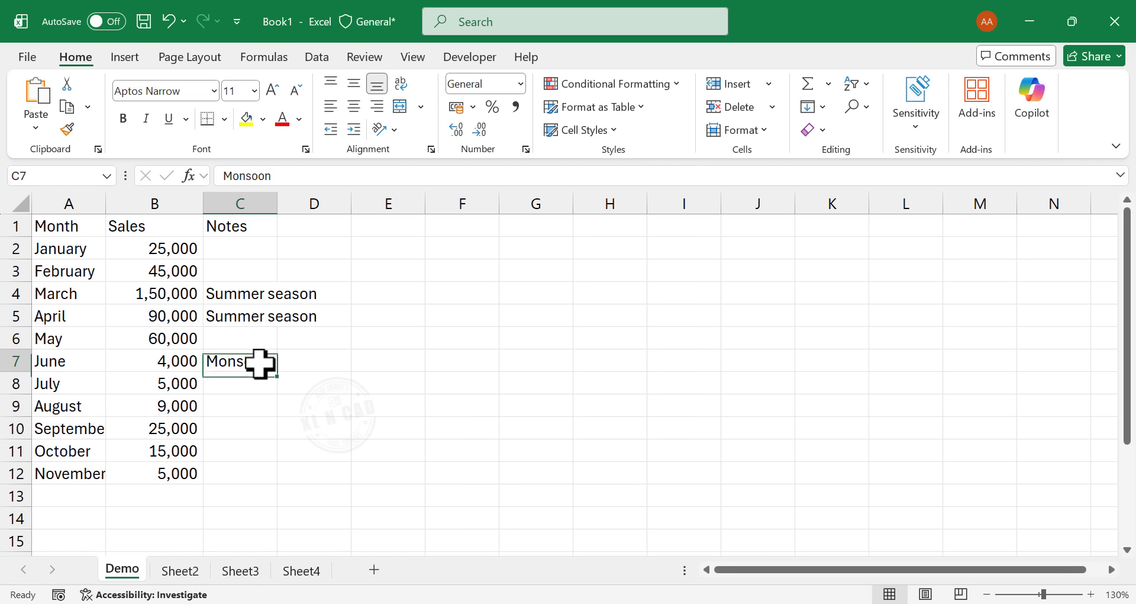
drag(277, 372, 277, 392)
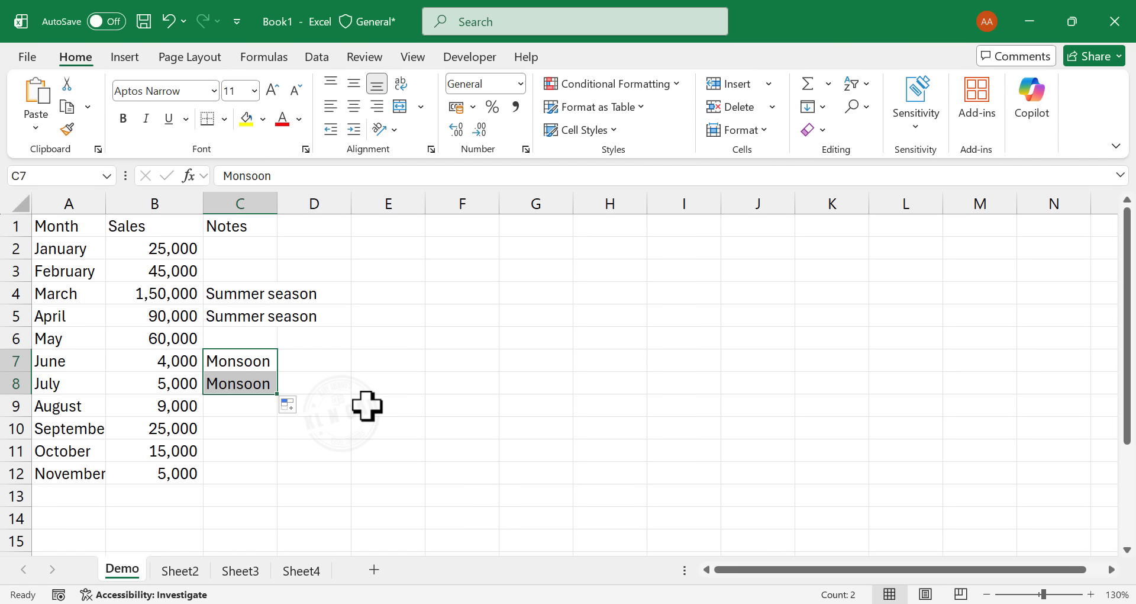
- Enter the note "Onam" for September in cell C10
click(244, 435)
text(O)
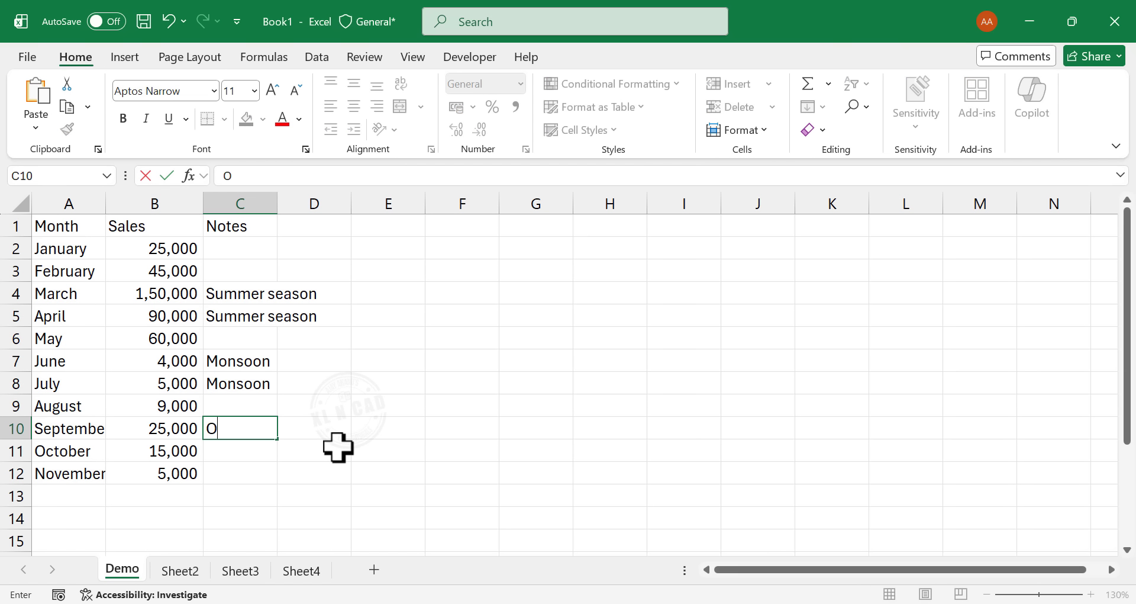
text(nam)
key(Return)
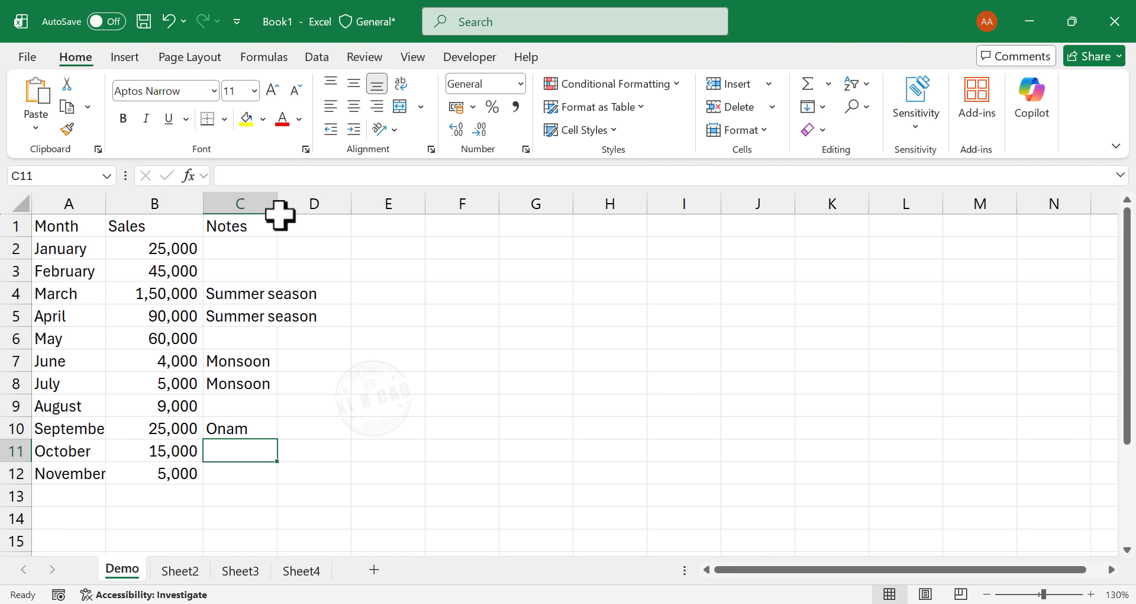
- Widen columns C and A so the notes and month names fit inside their cells
drag(277, 201, 328, 201)
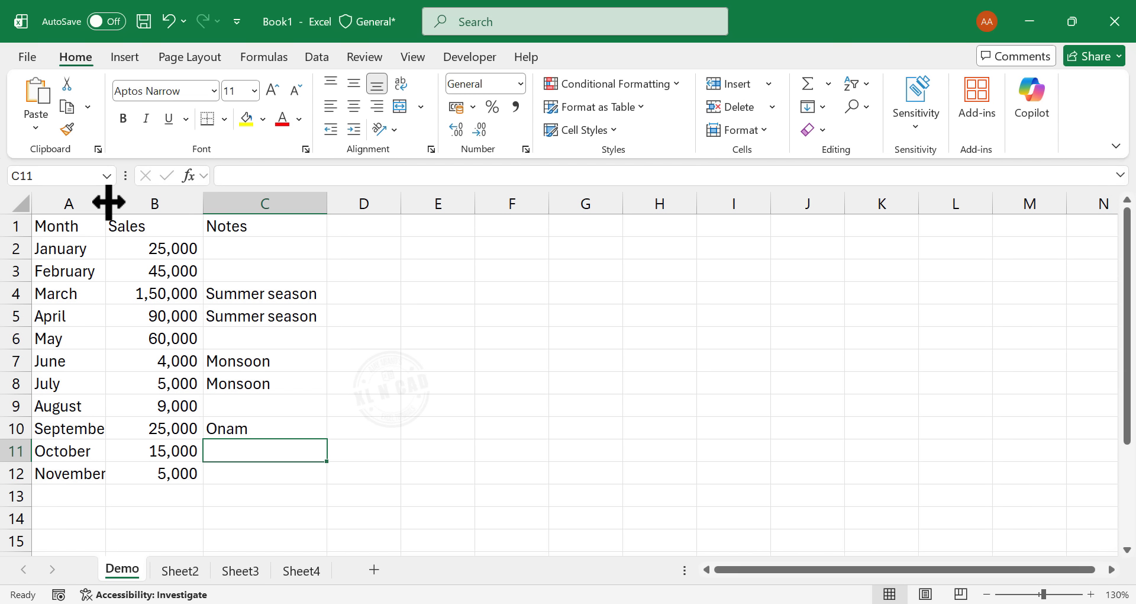
drag(107, 202, 123, 201)
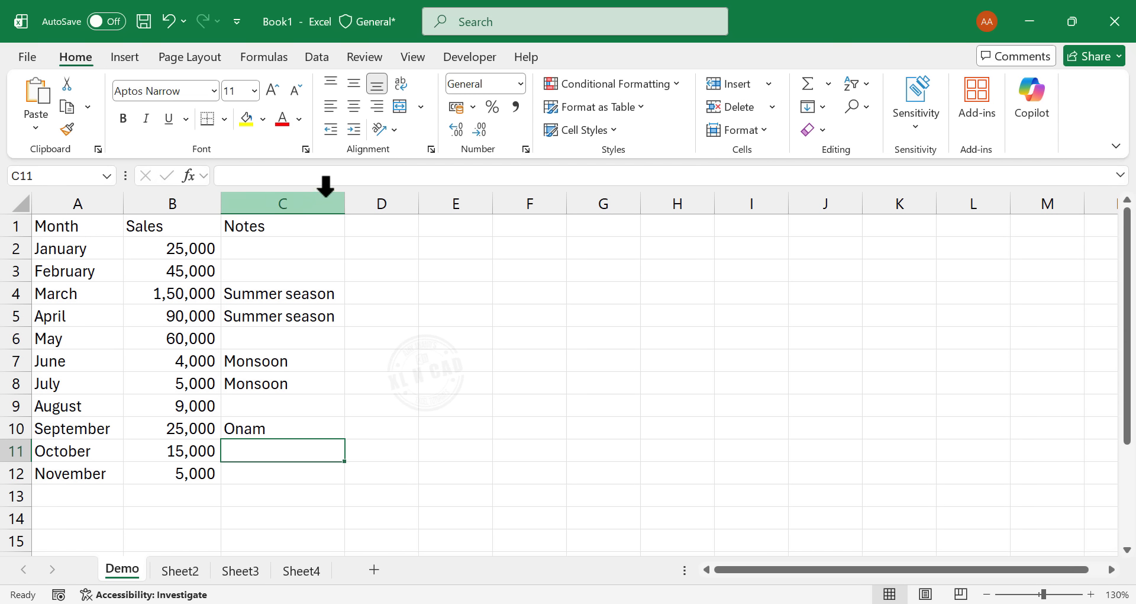
- Hide the Notes column, column C
right_click(306, 200)
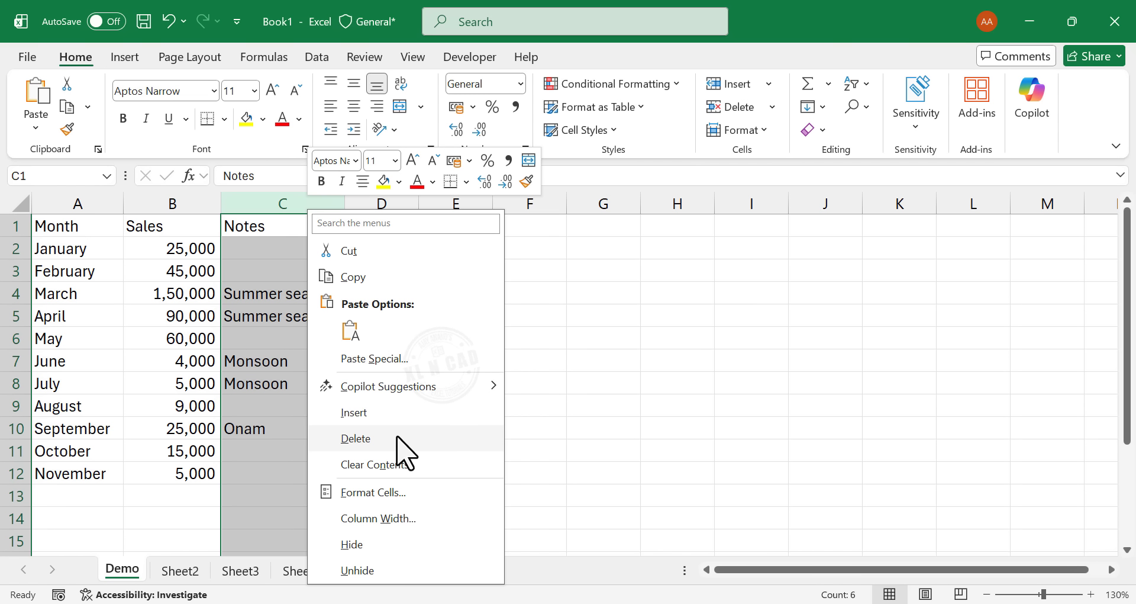
click(387, 544)
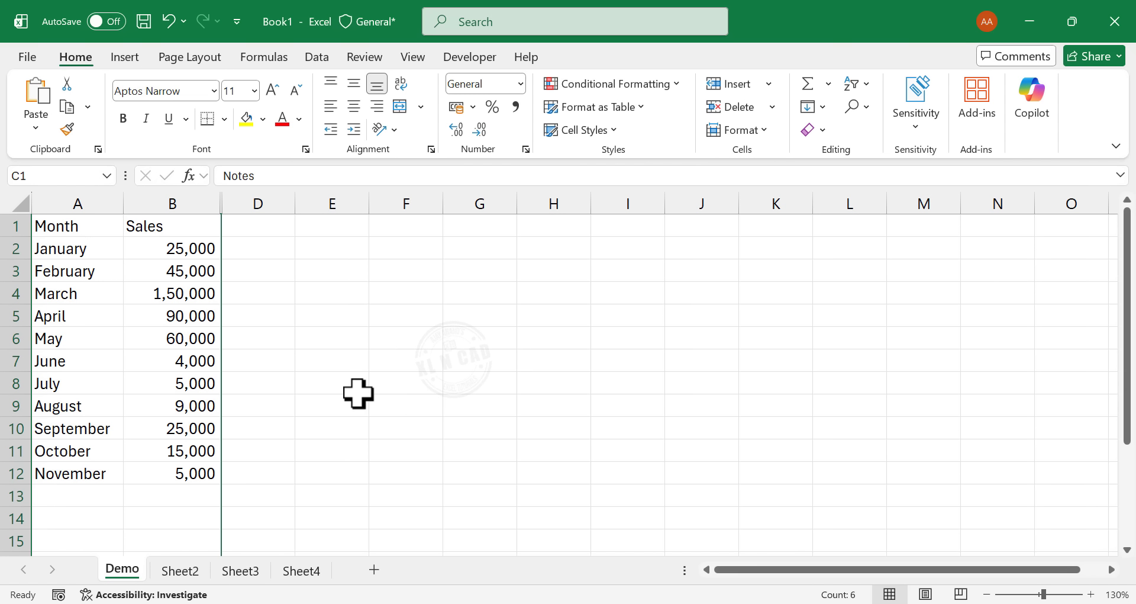
click(343, 346)
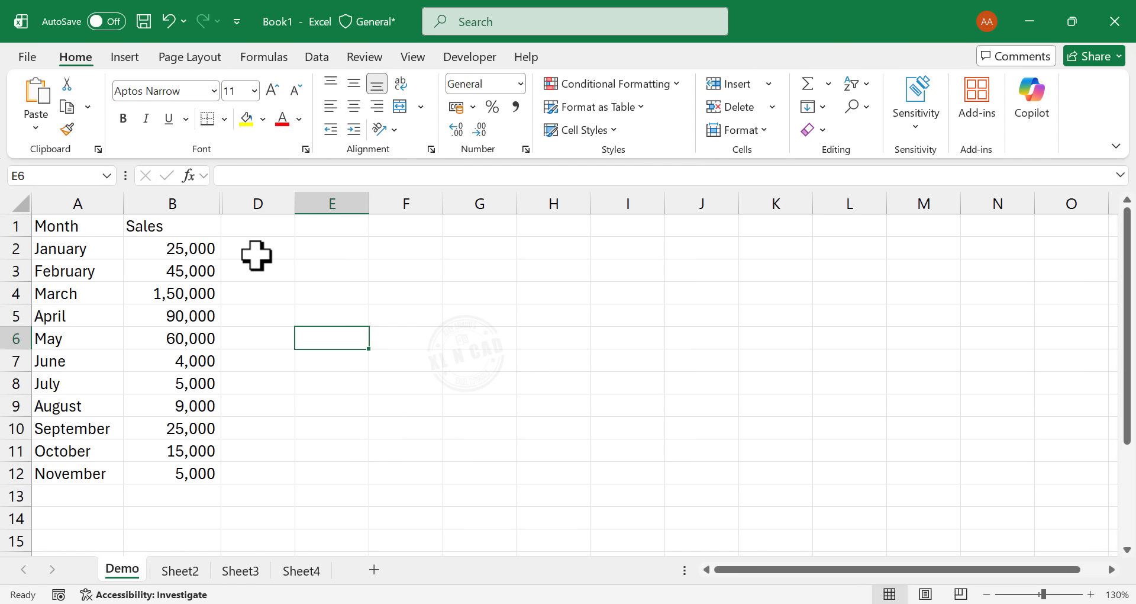
- Unhide column C between columns B and D
drag(195, 203, 236, 203)
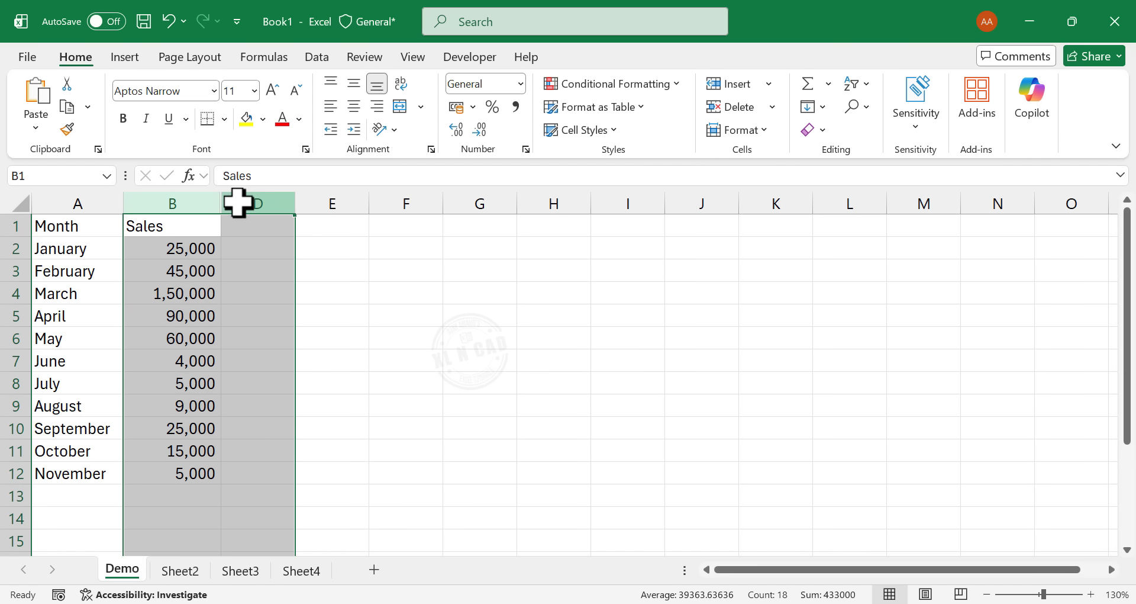
right_click(249, 296)
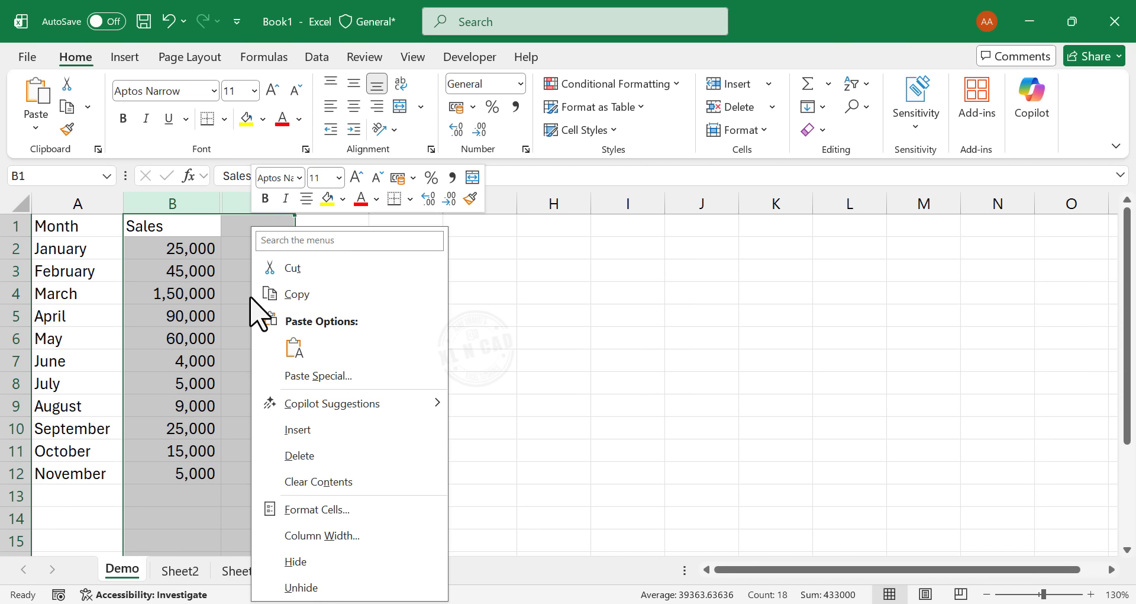
click(364, 586)
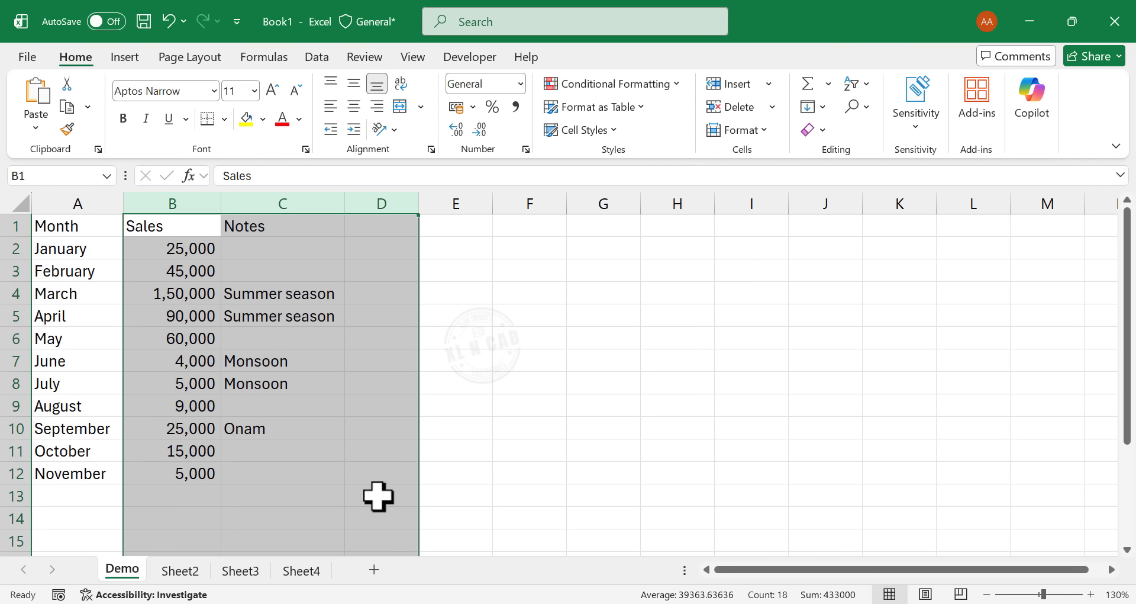
click(423, 408)
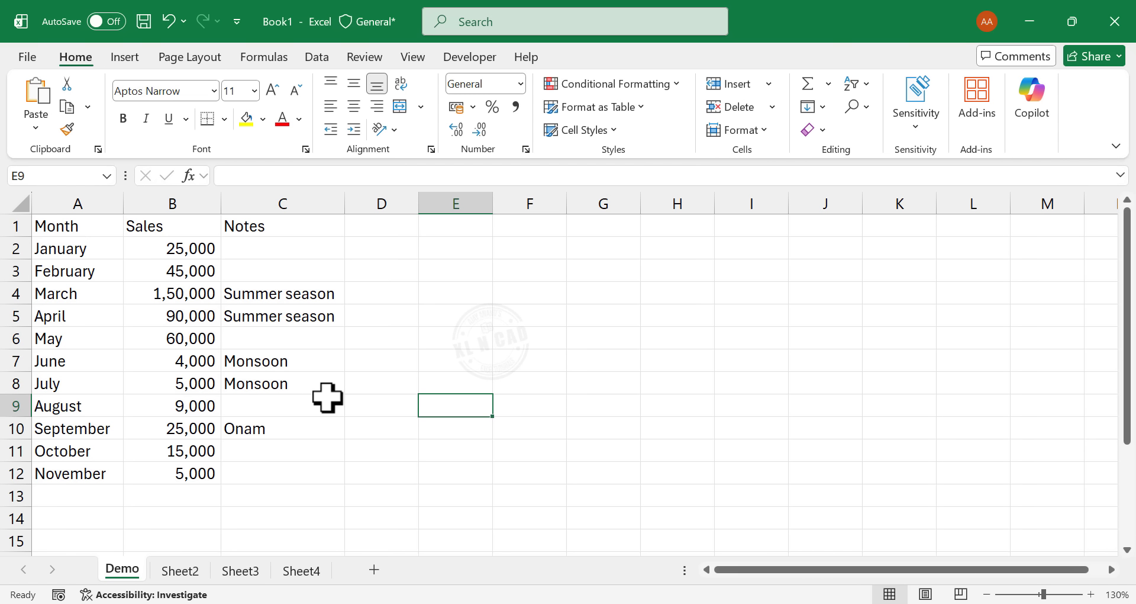
- Hide the Notes column in column C again
click(307, 201)
right_click(314, 207)
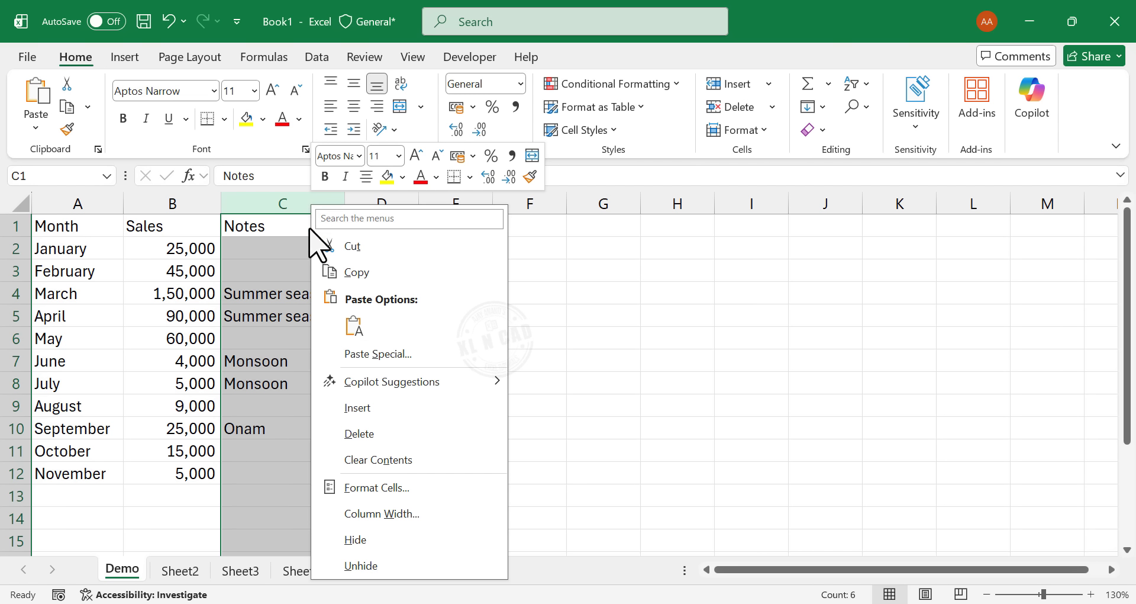
click(358, 539)
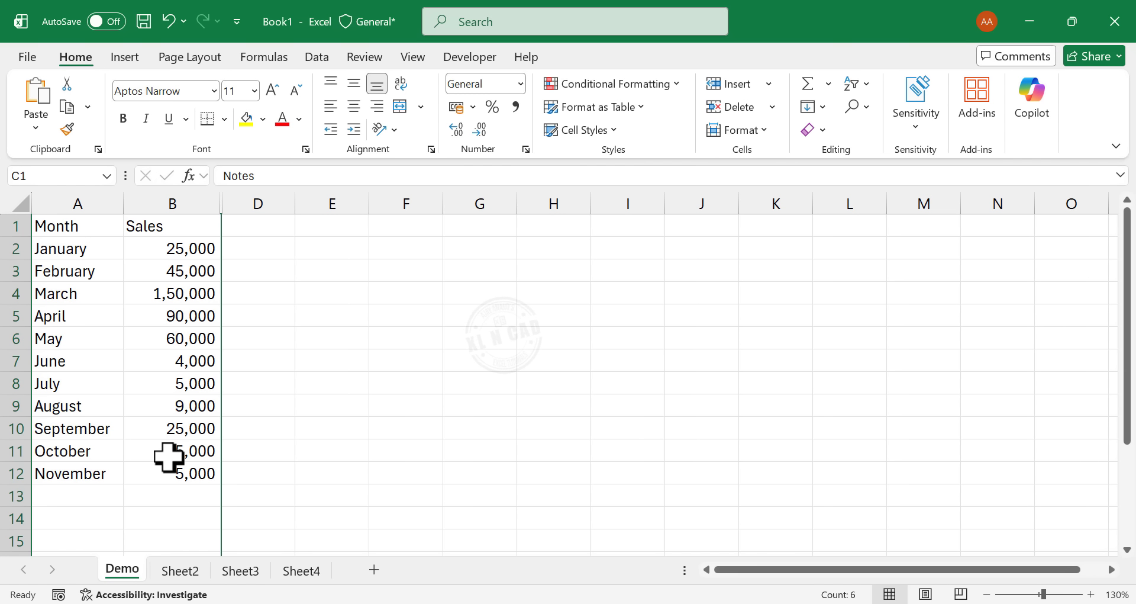
- Convert the range A1:B12 into a table with headers and name it SalesData
drag(68, 225, 182, 468)
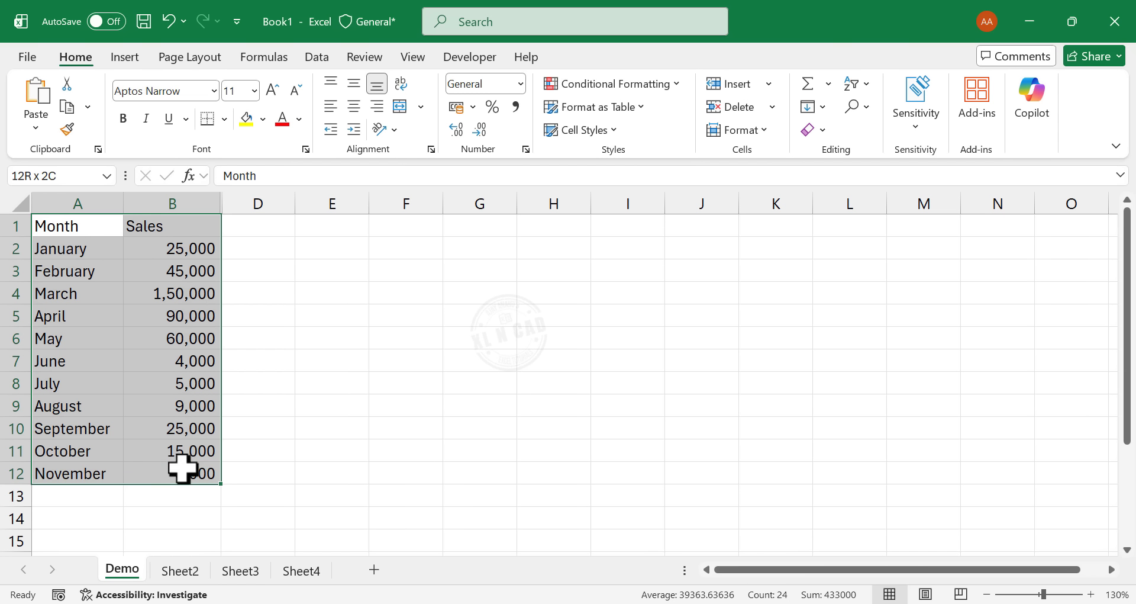
click(125, 58)
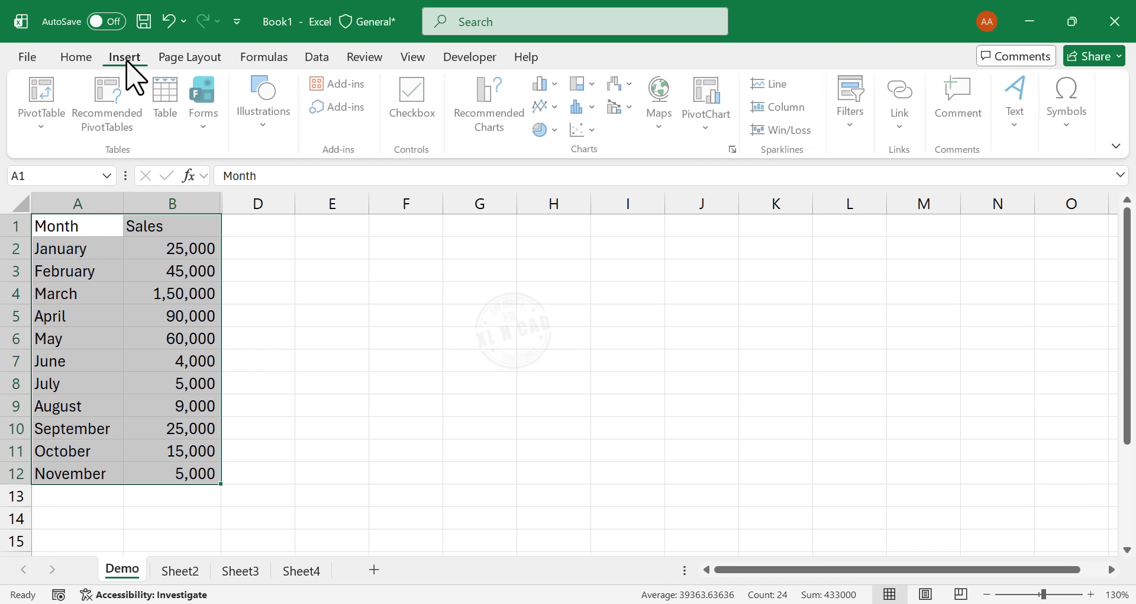
click(169, 140)
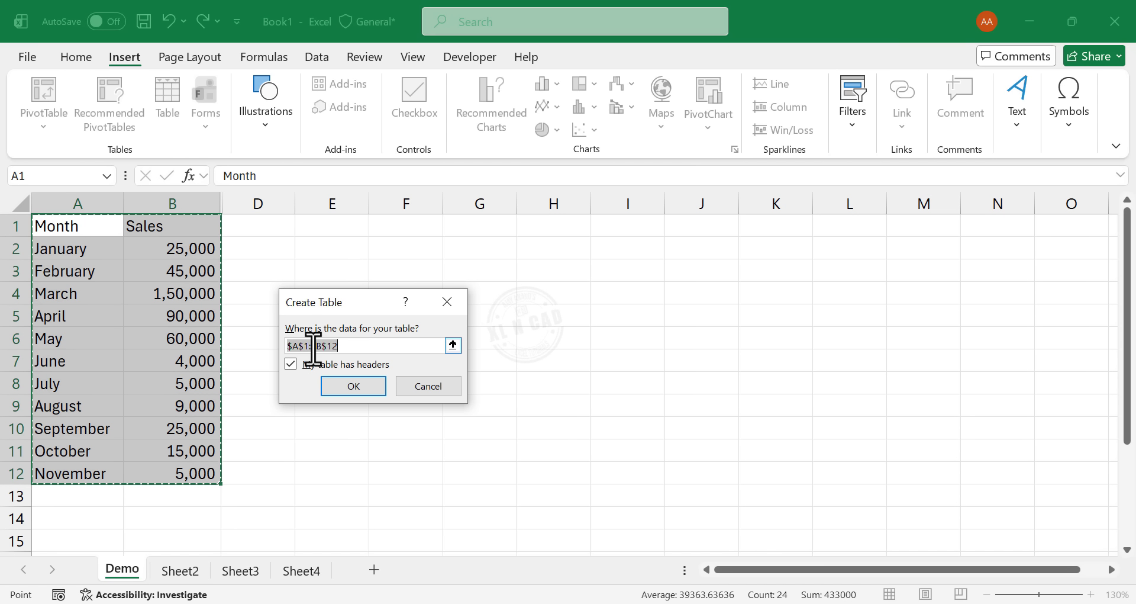
click(373, 391)
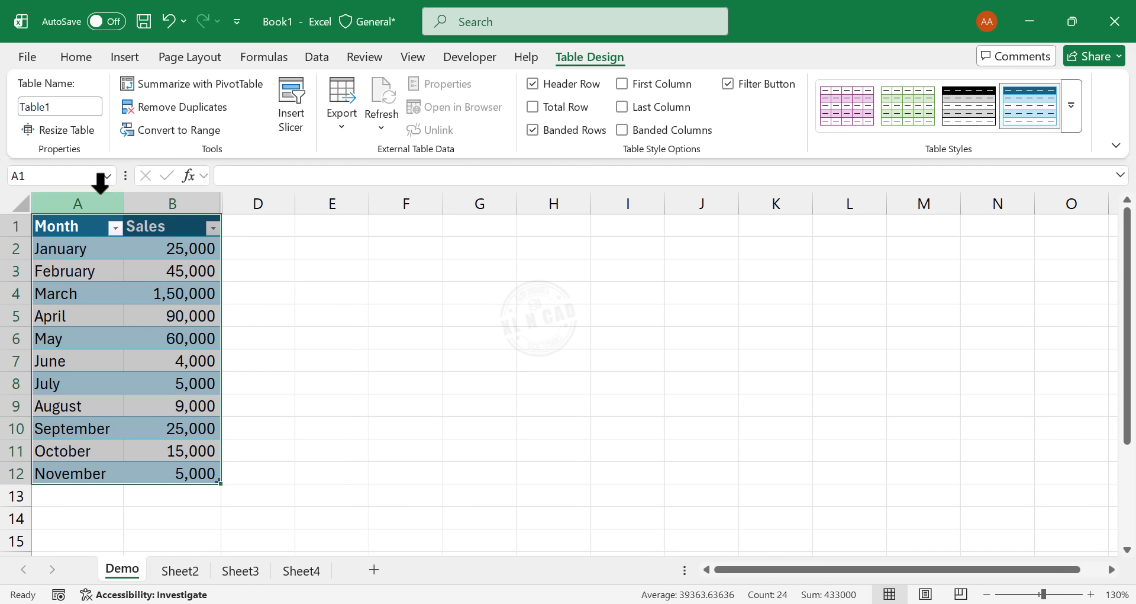
click(76, 108)
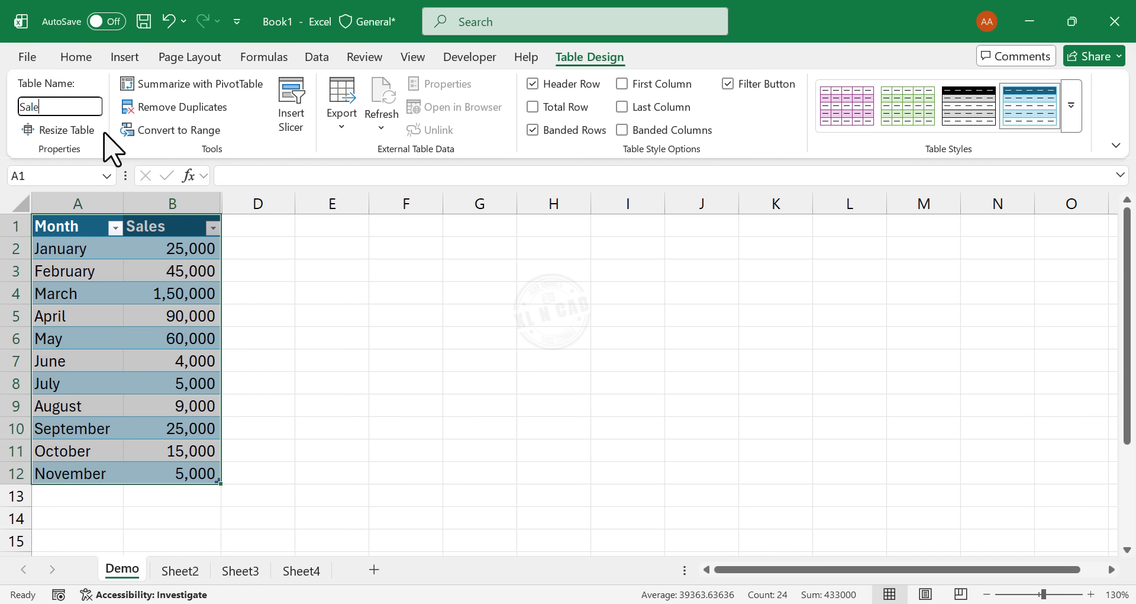
key(Return)
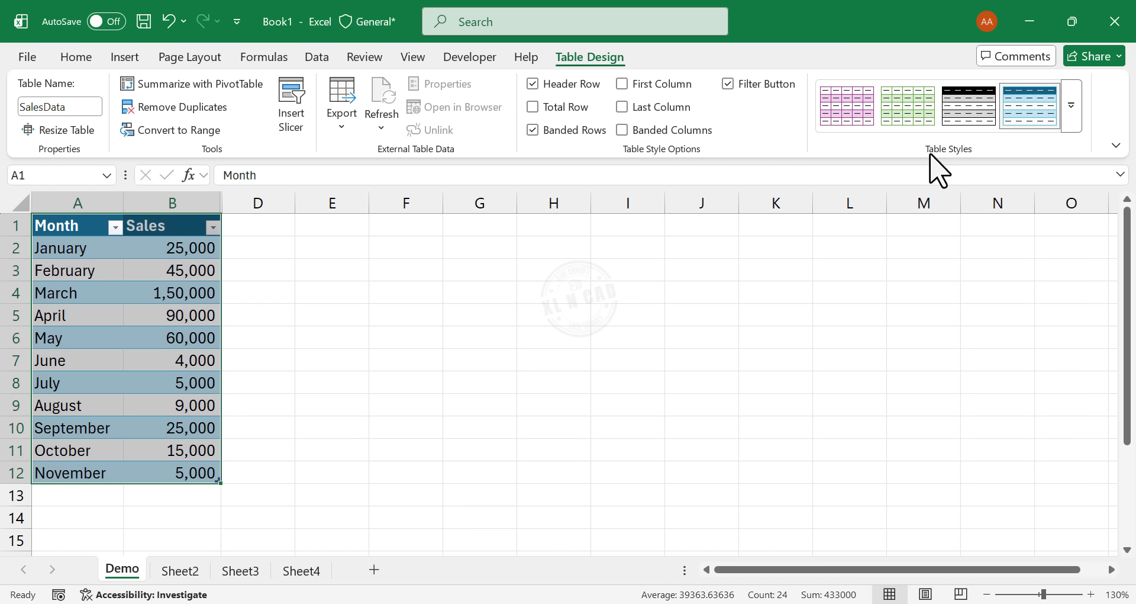
- Apply the light table style with a solid dark blue header to SalesData and add a total row
click(1069, 121)
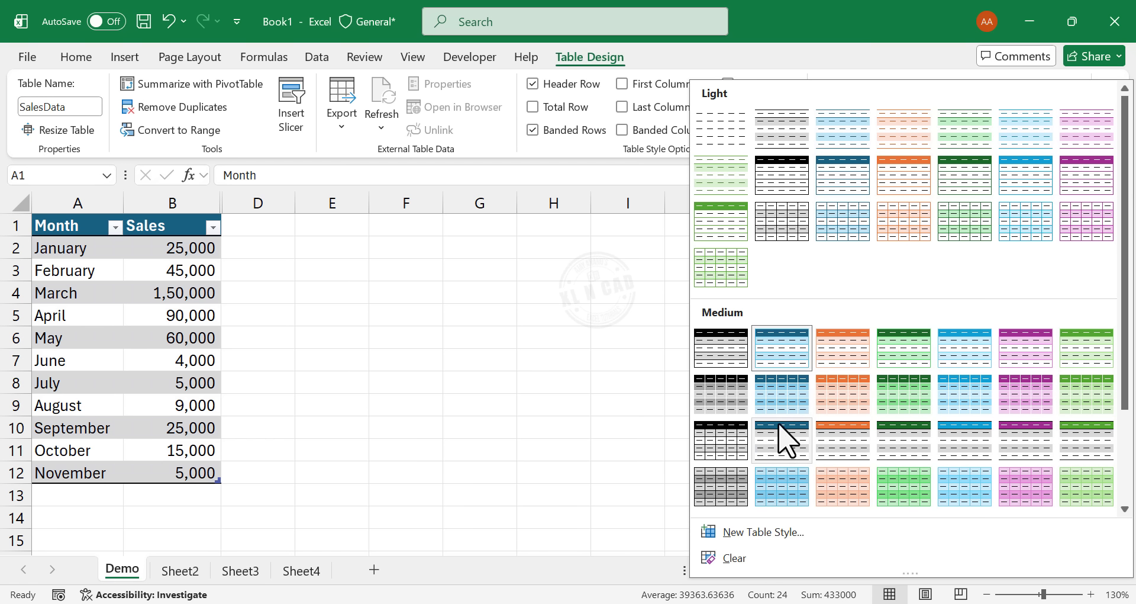
click(852, 183)
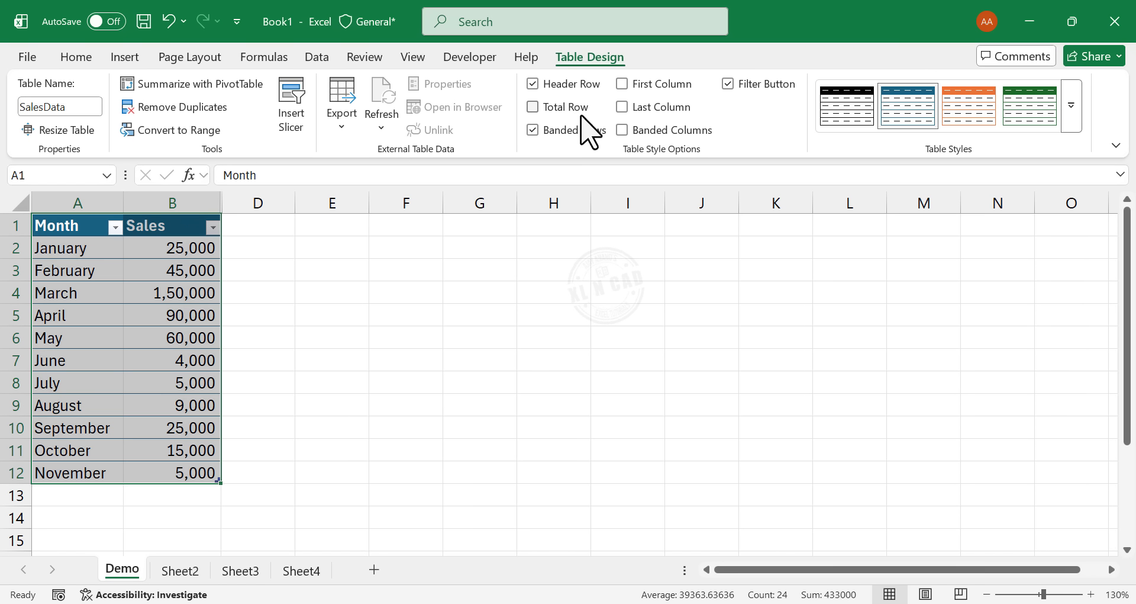
click(532, 107)
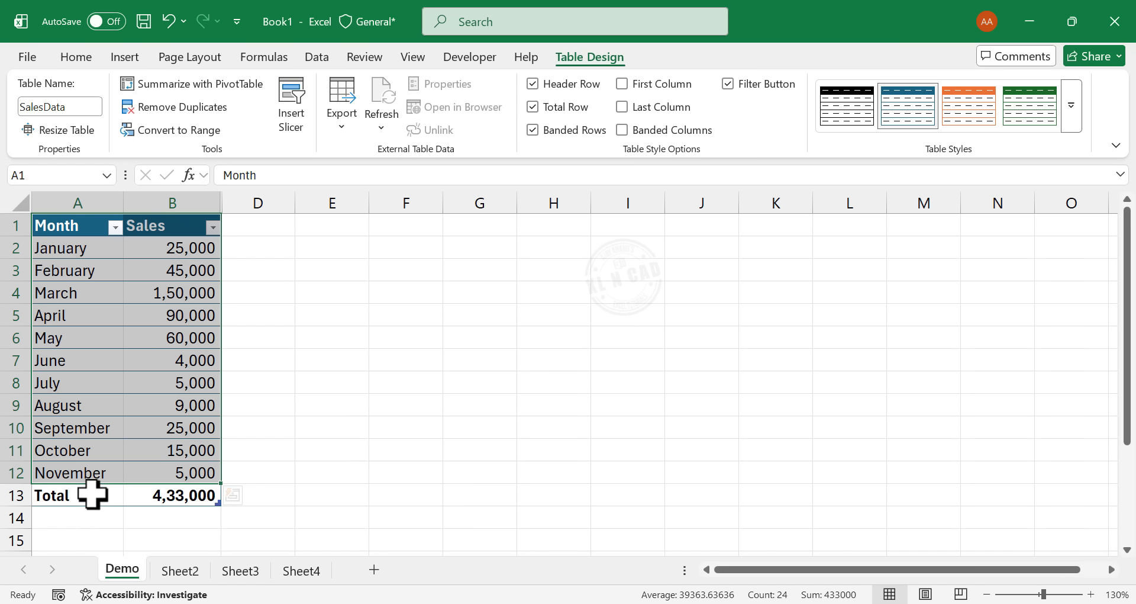
- Change the Sales total function in B13 to Count, followed by Average
click(153, 496)
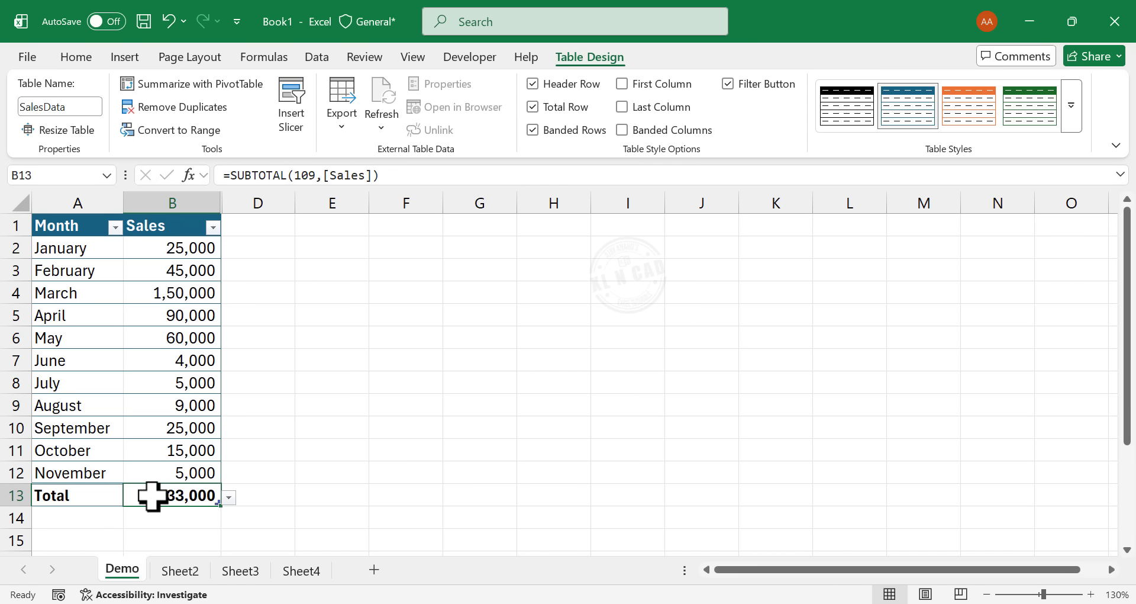
click(229, 497)
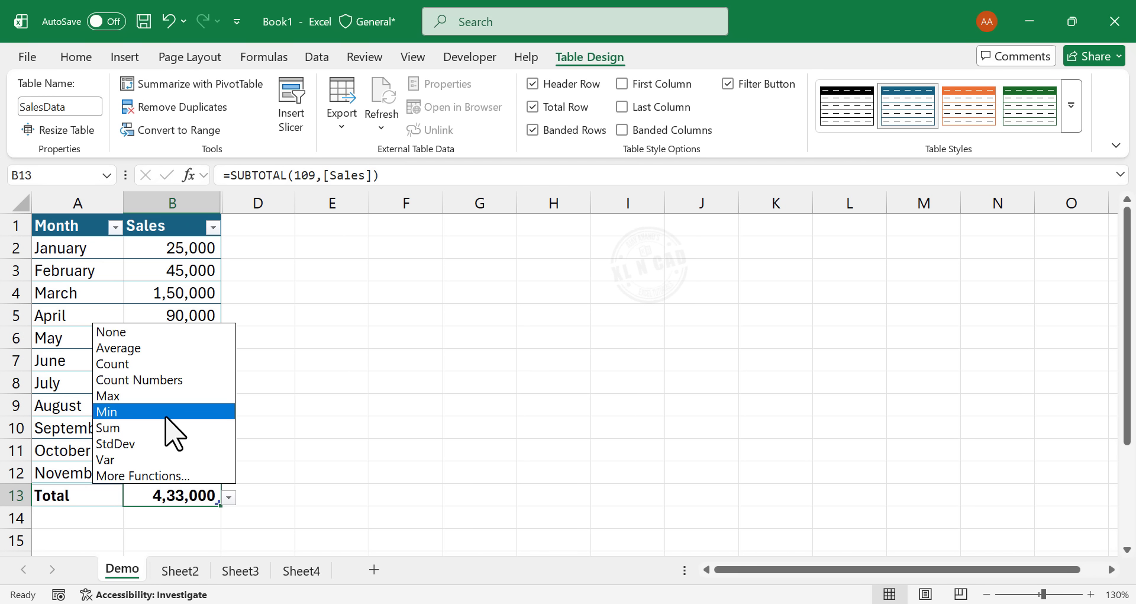
key(Escape)
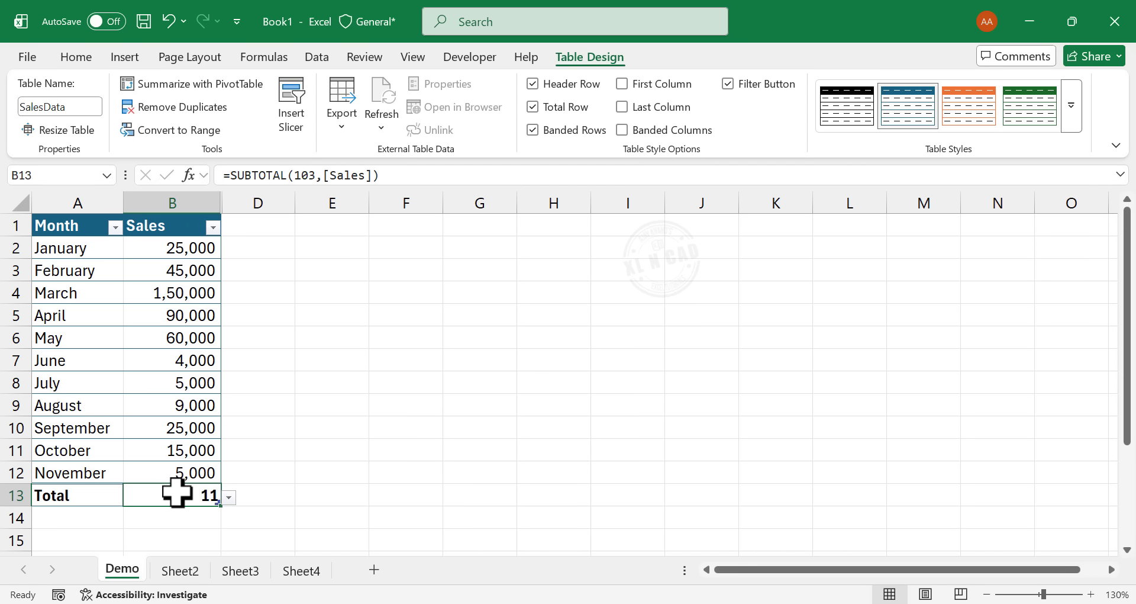
click(229, 498)
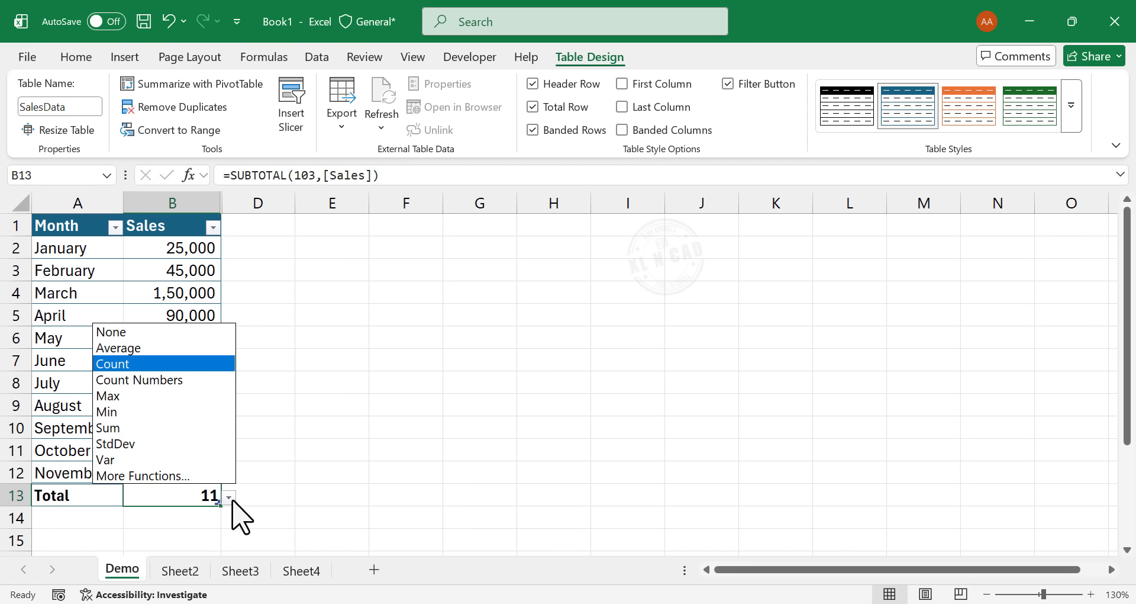
click(168, 349)
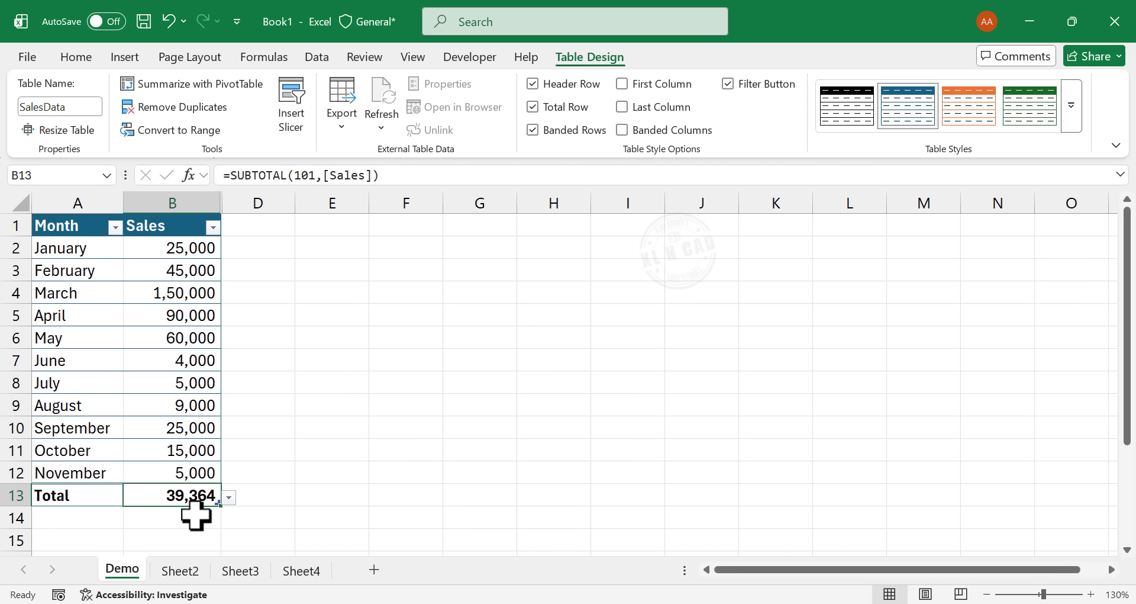
- Set the Sales total function in B13 back to Sum
click(228, 498)
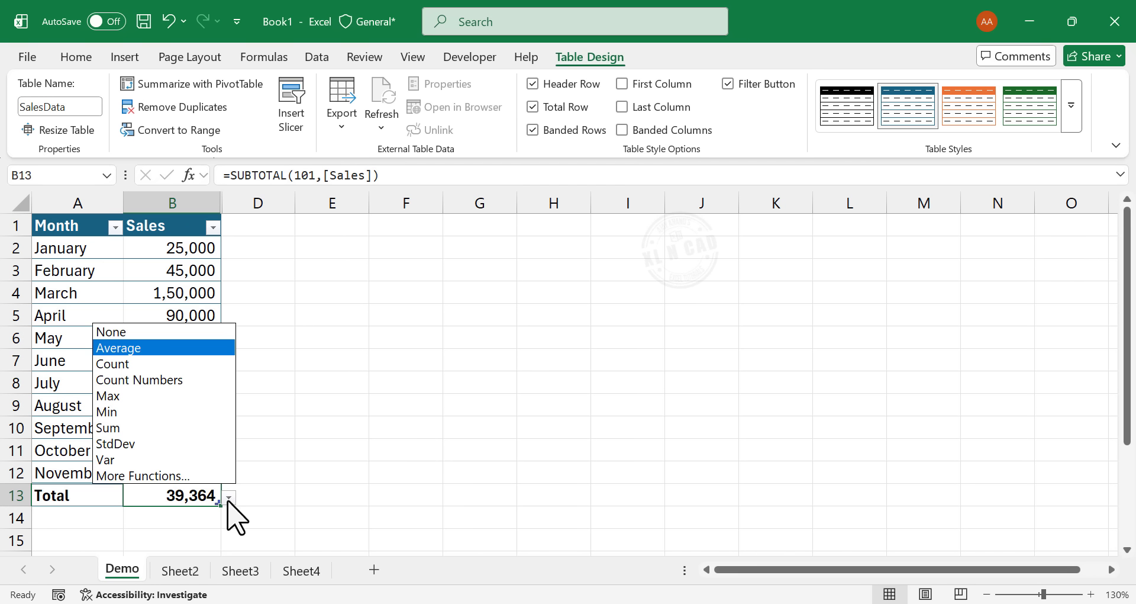
click(164, 429)
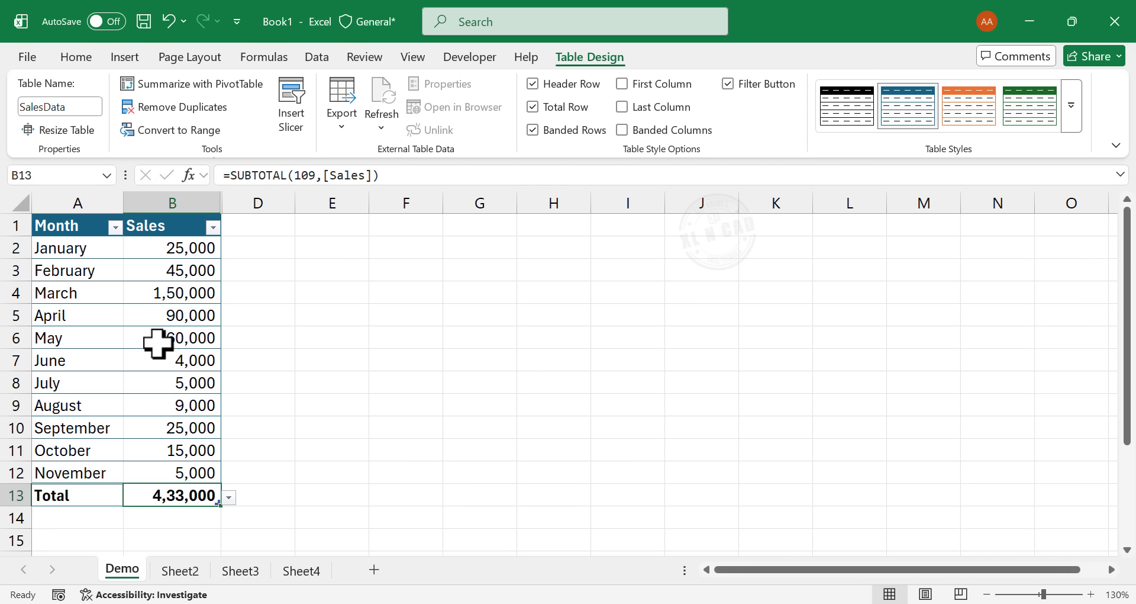
- Apply the Green - Yellow - Red color scale to the monthly sales values in B2:B12
drag(159, 254, 173, 468)
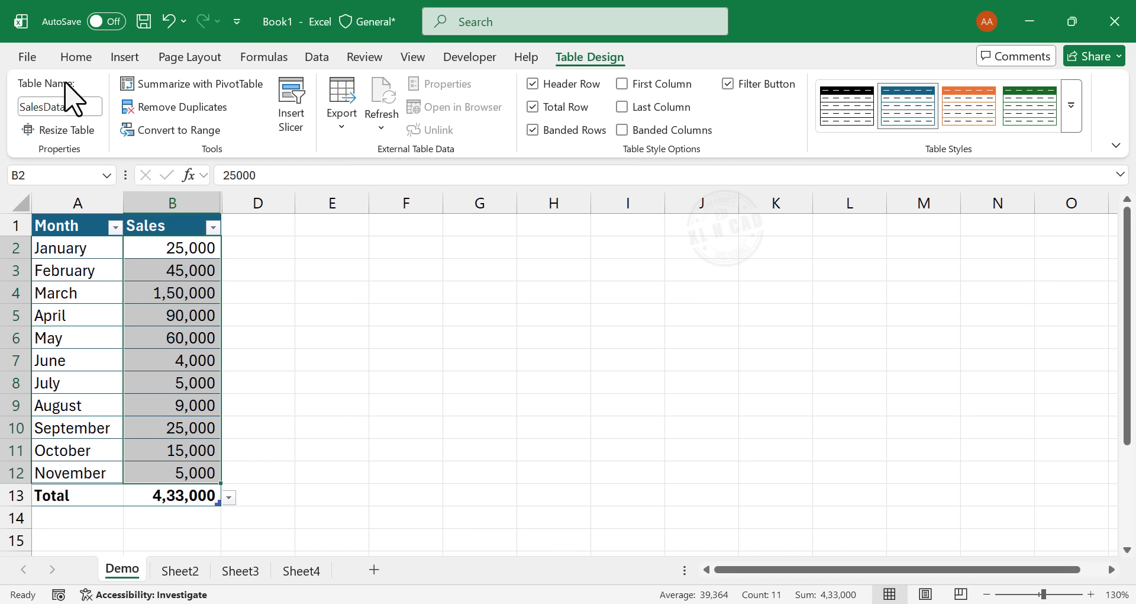
click(75, 56)
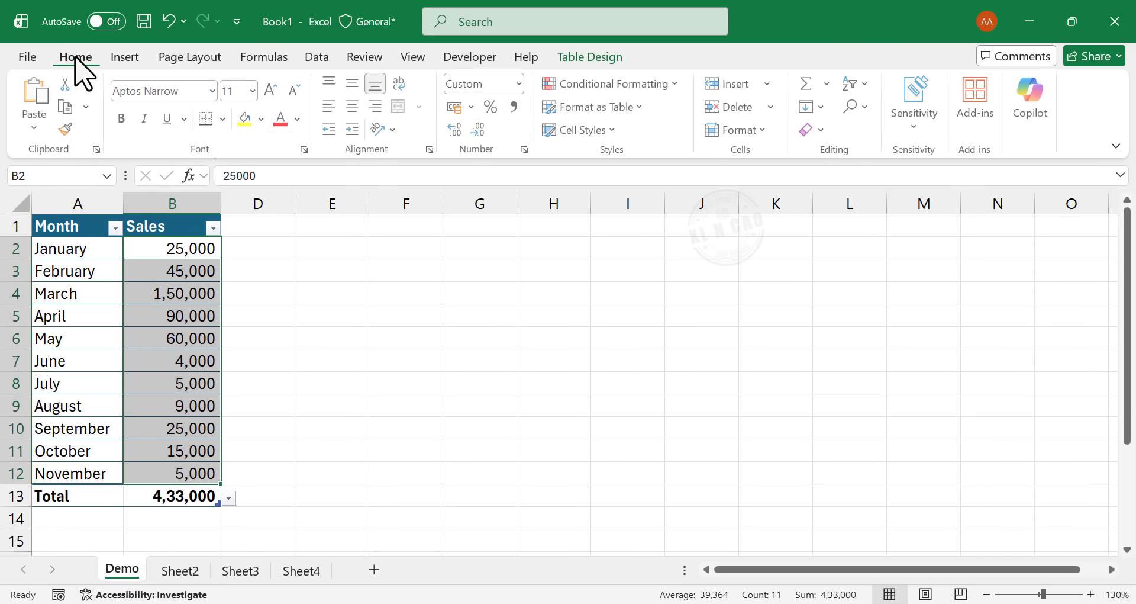
click(626, 89)
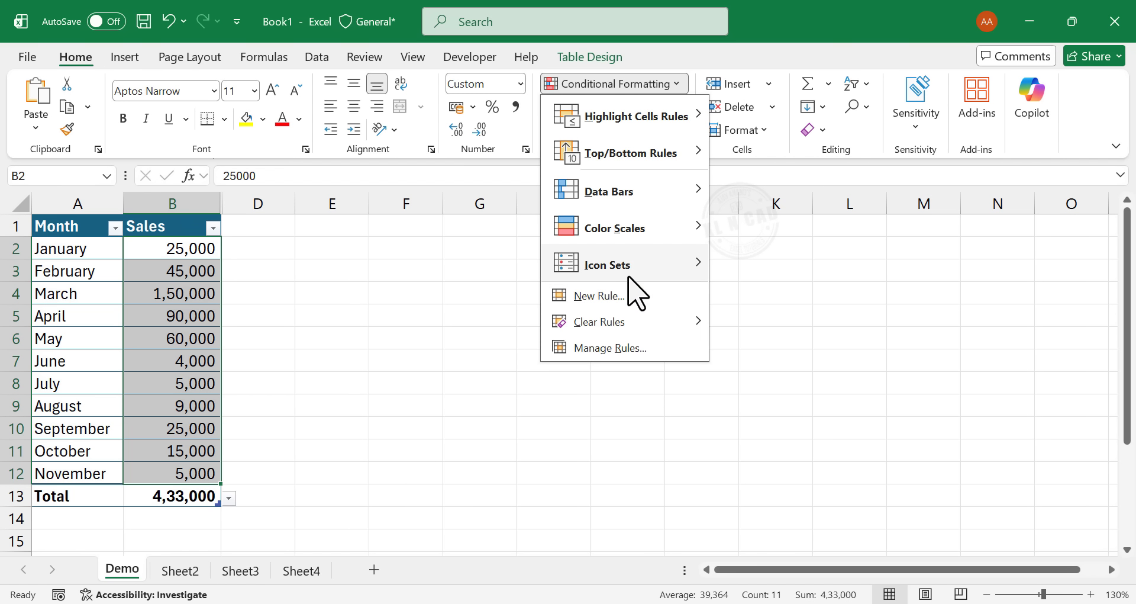
mouse_move(586, 236)
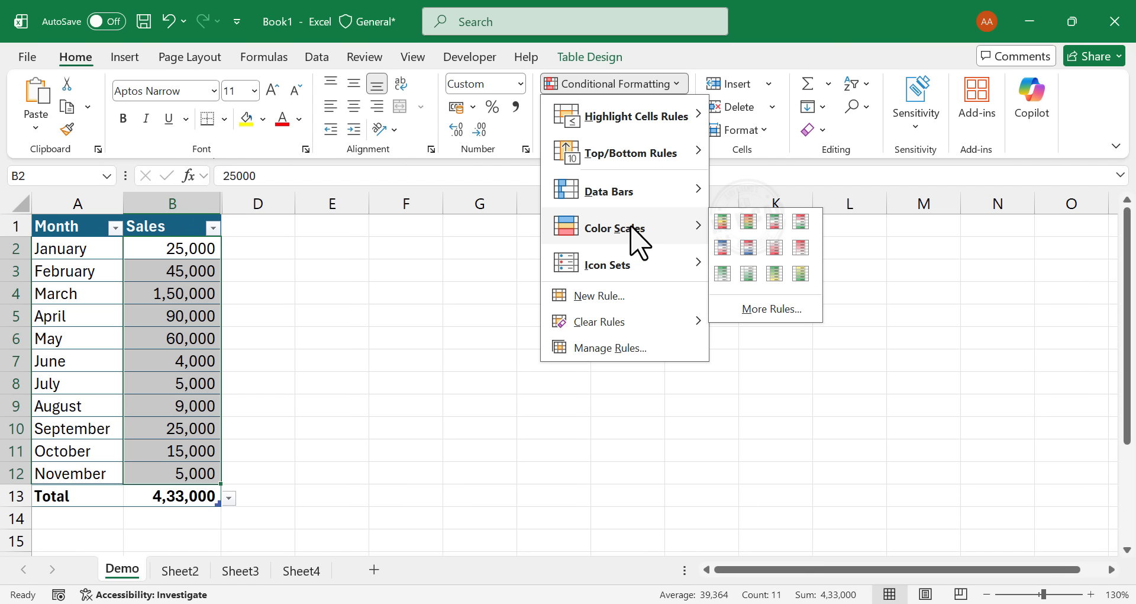
click(728, 218)
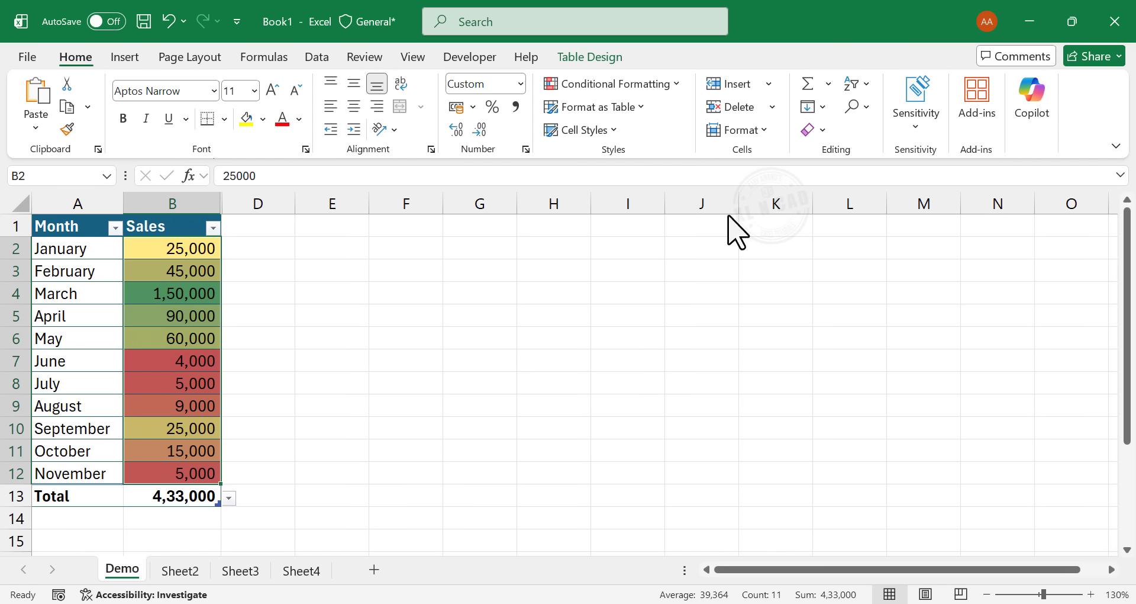
click(385, 307)
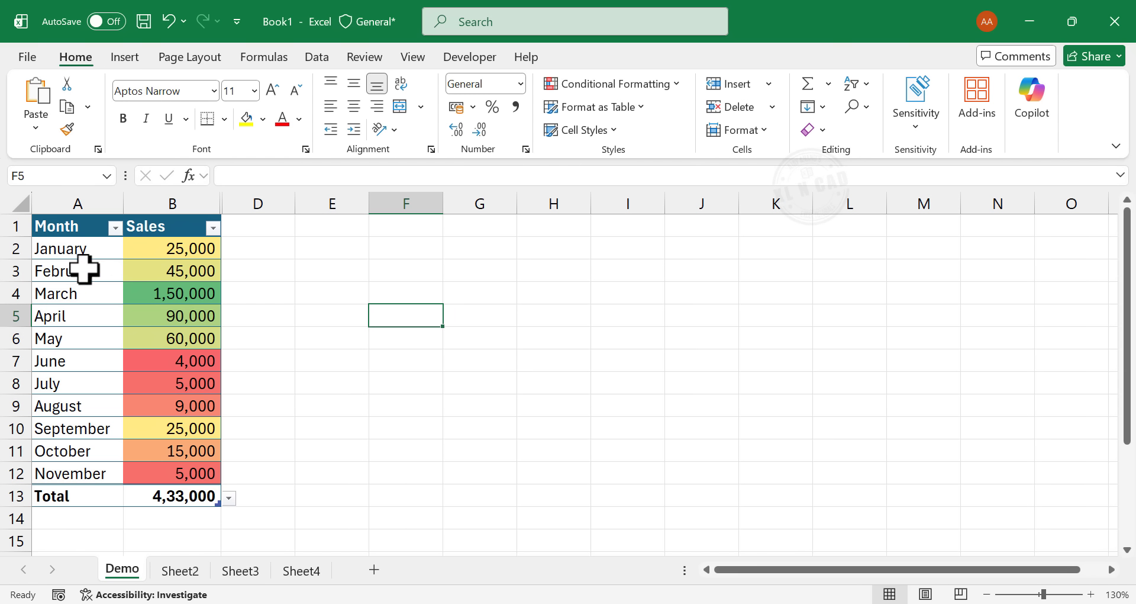
- Enter the formula =B2+B3+B4+B5+B6 in cell E13 to add the January to May sales
drag(157, 249, 157, 329)
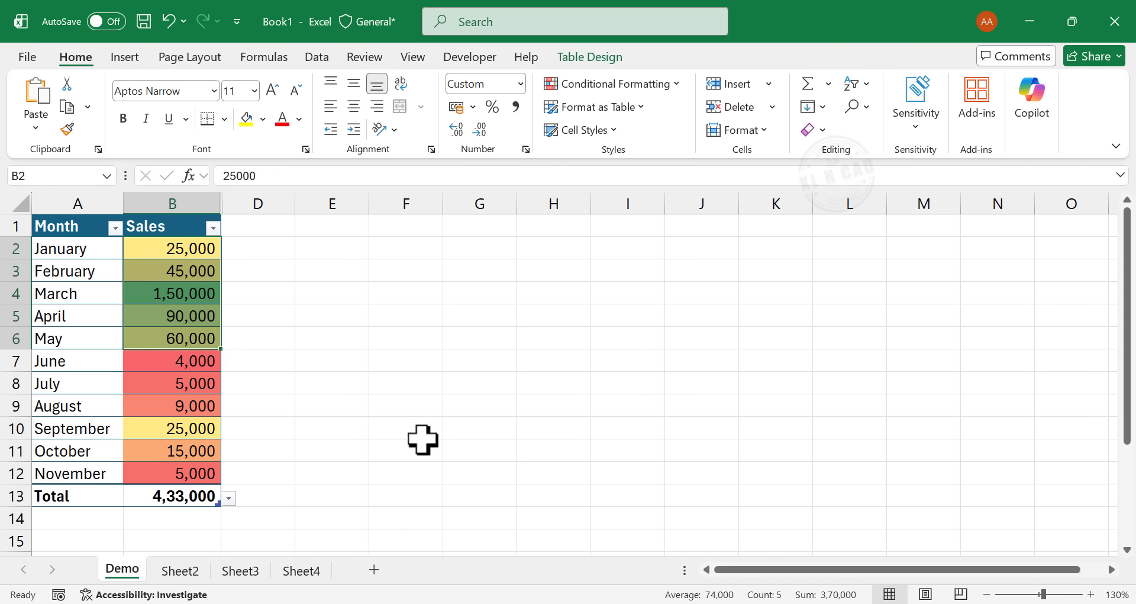
click(329, 496)
text(=)
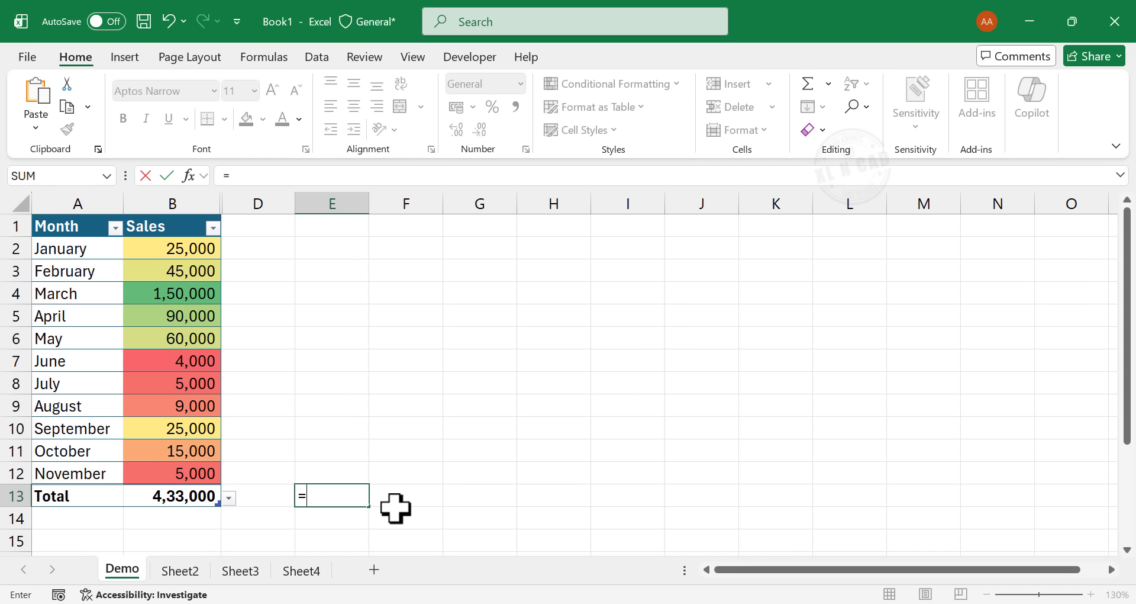
click(150, 247)
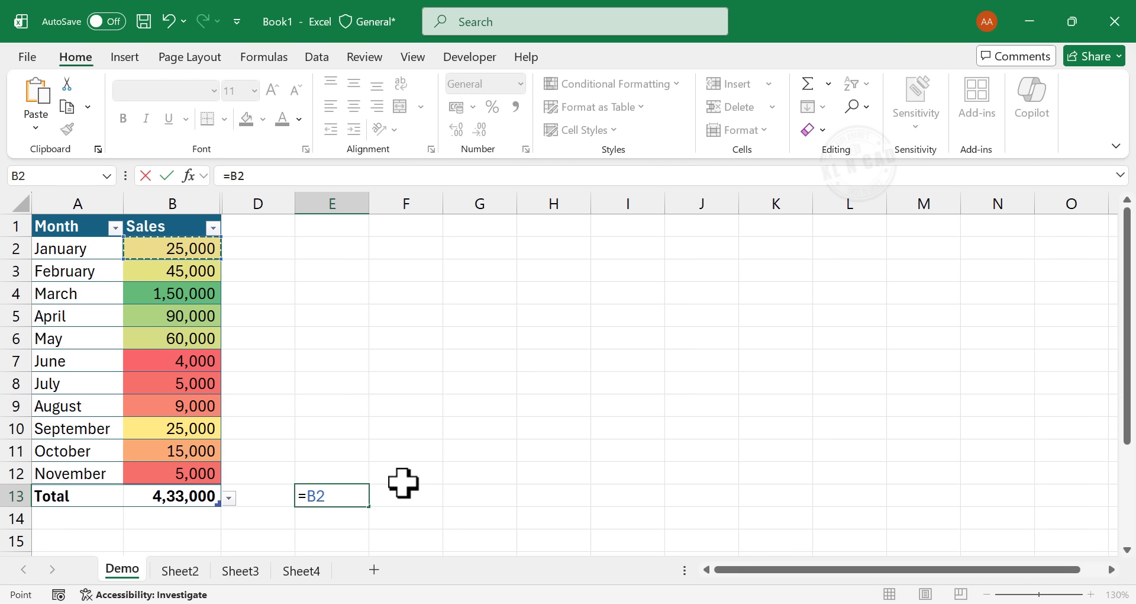
click(140, 271)
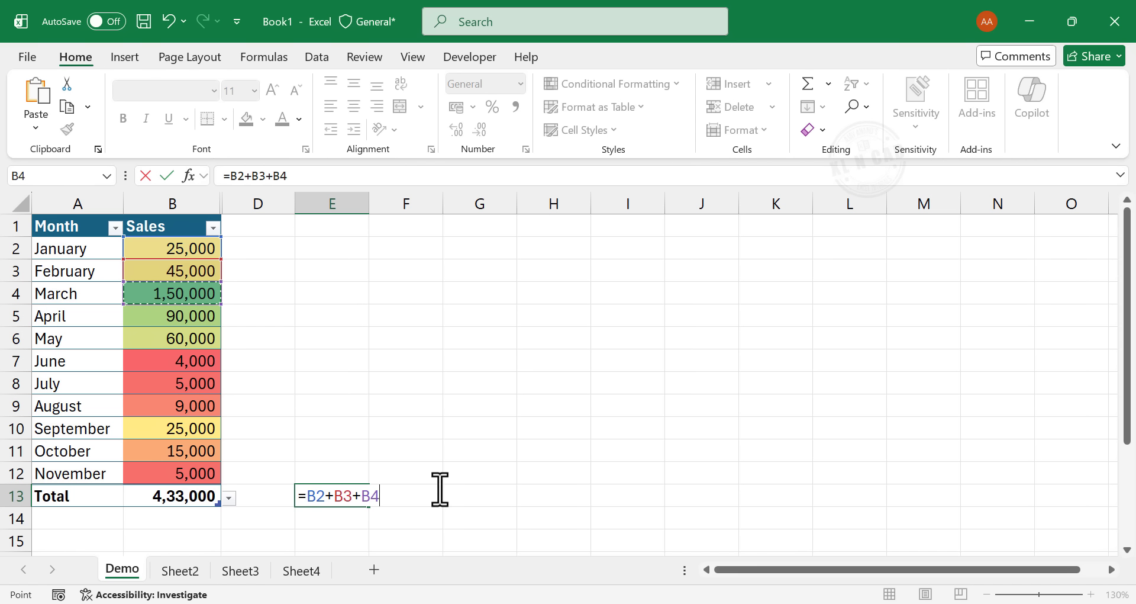
click(152, 317)
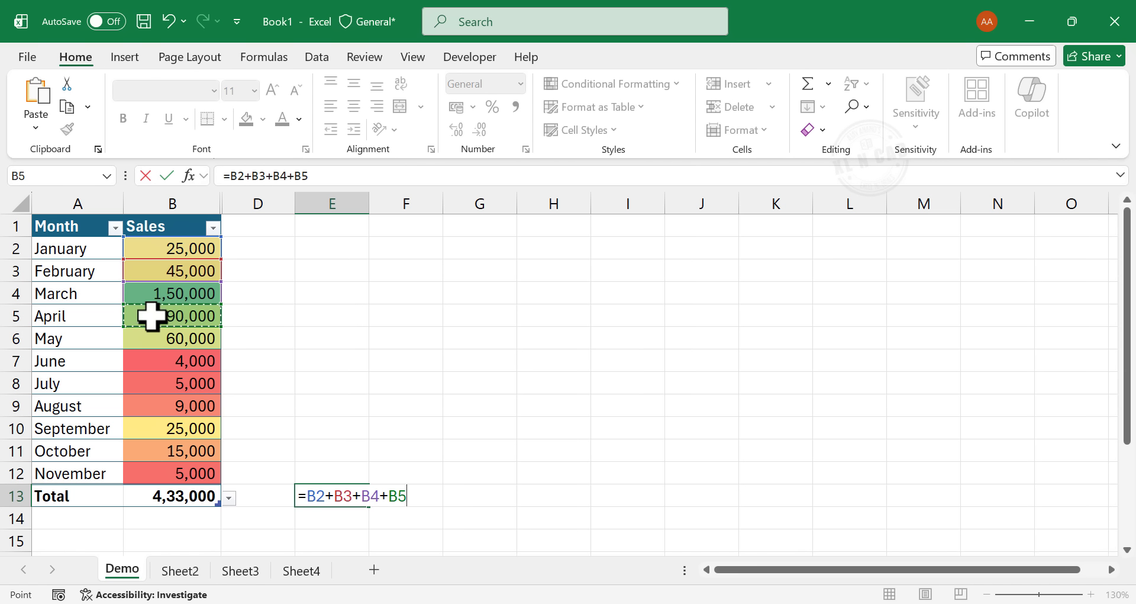
text(+)
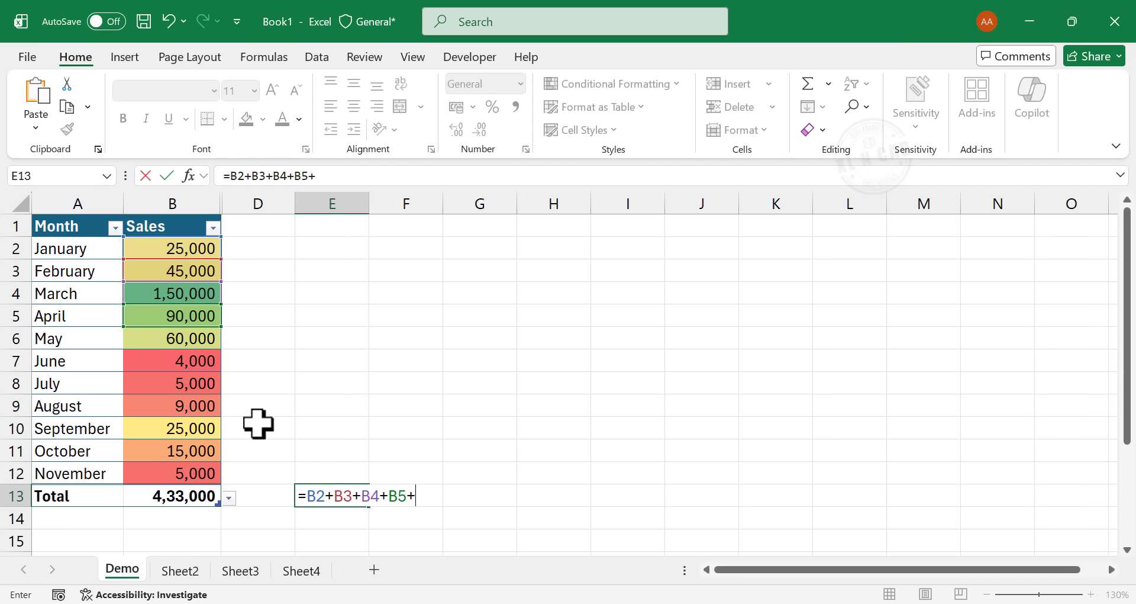
click(155, 335)
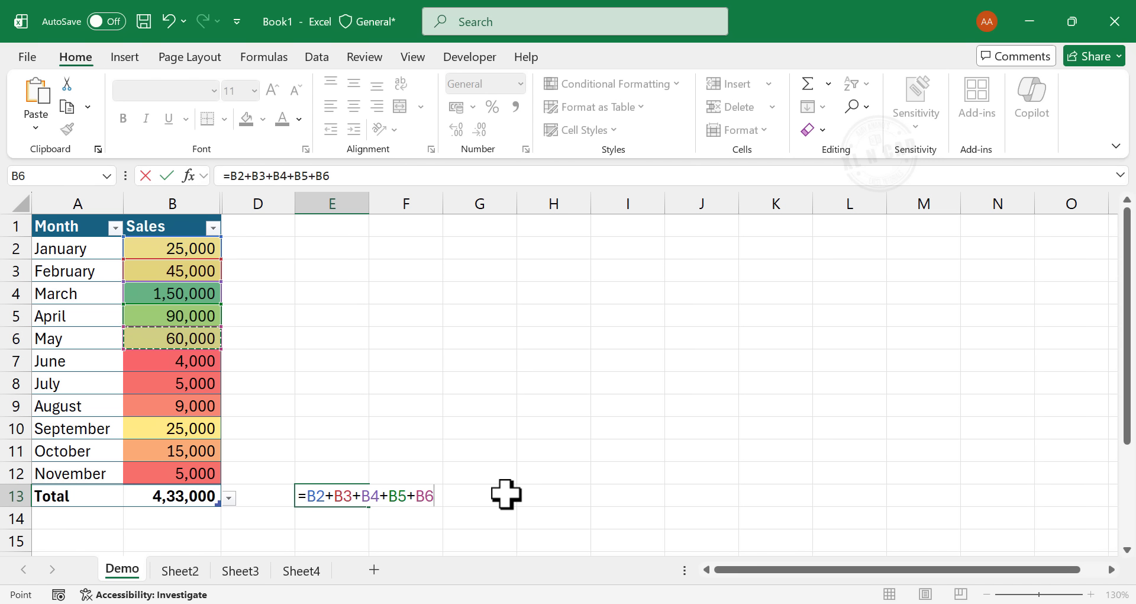
key(Return)
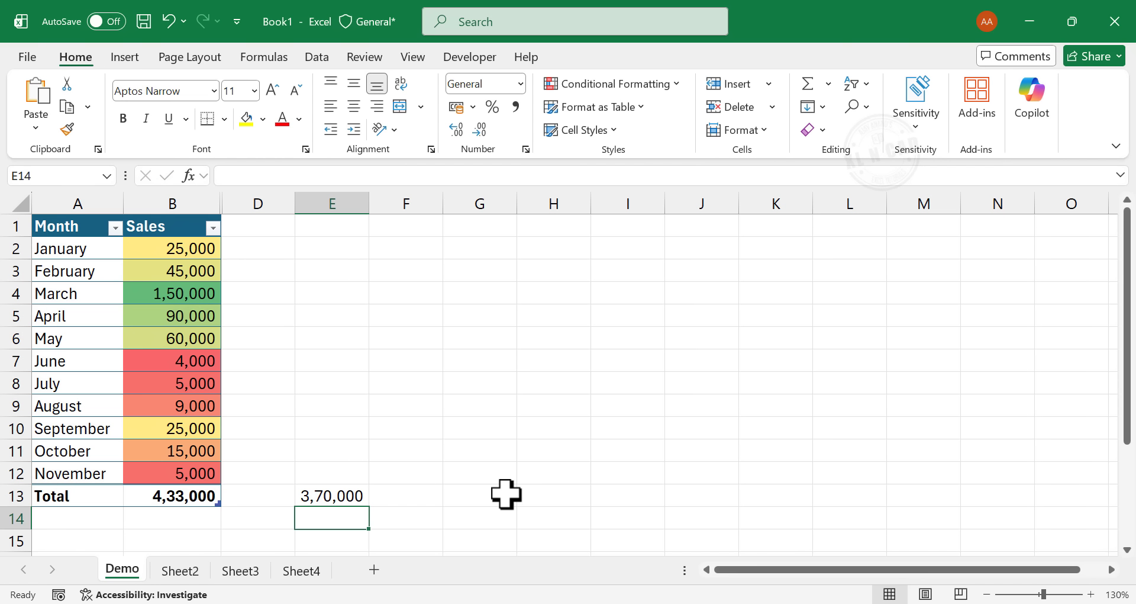
click(349, 499)
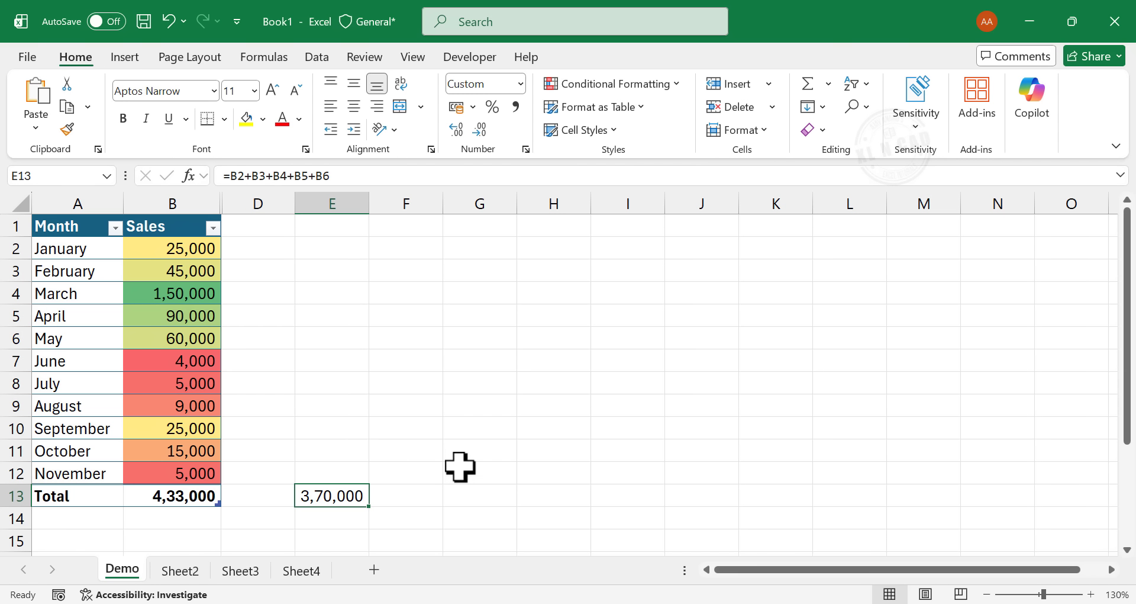
- Enter the formula =SUM(B2:B6) in cell G13 to total the same five months
click(482, 494)
text(=)
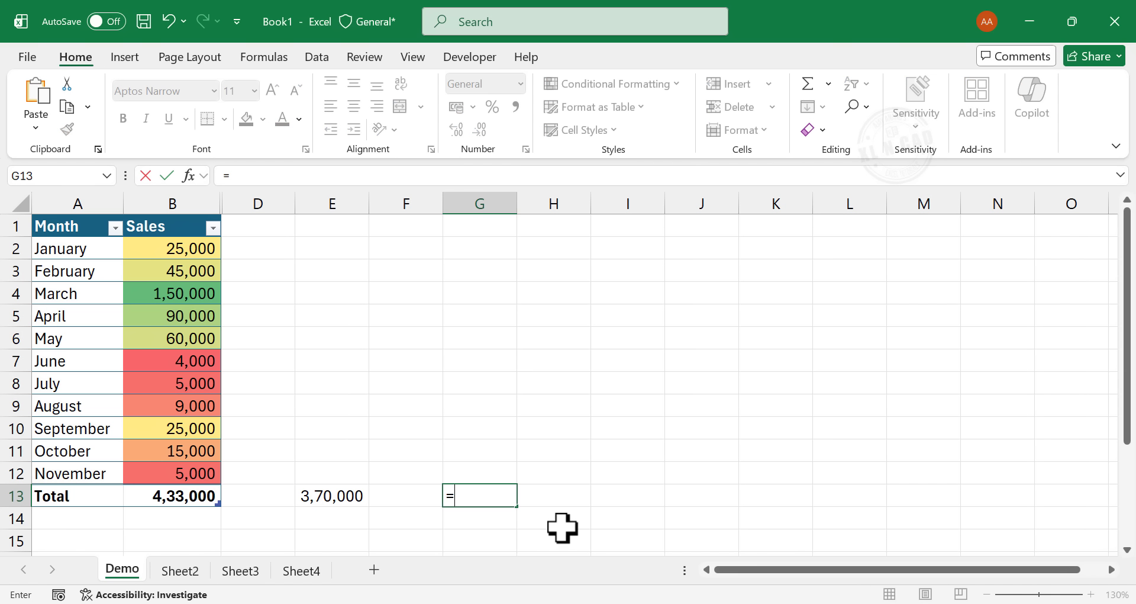
text(SUM)
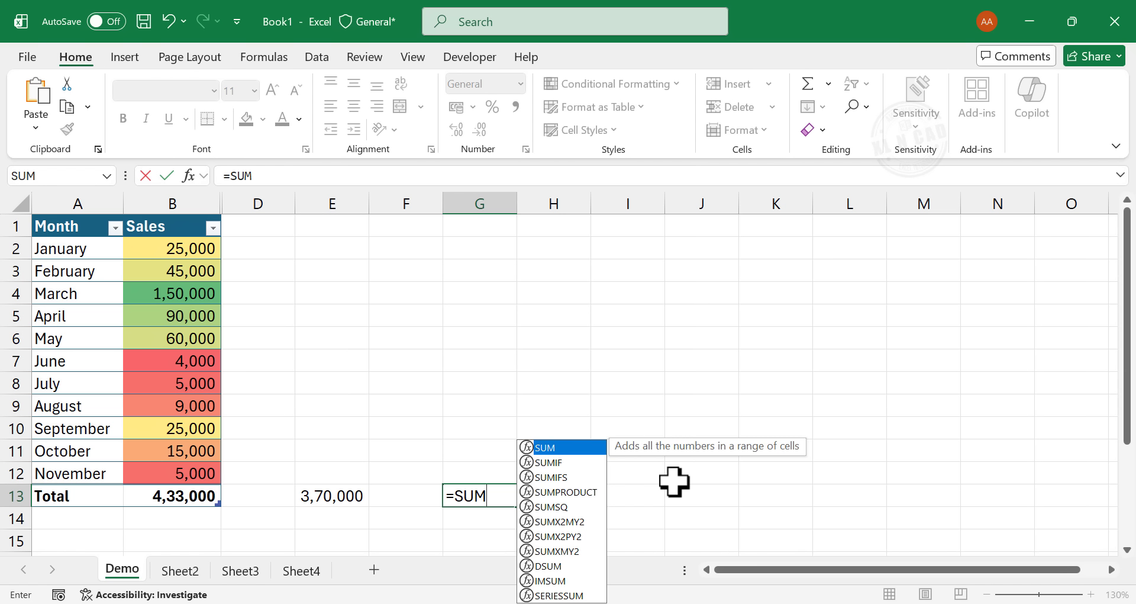
text(()
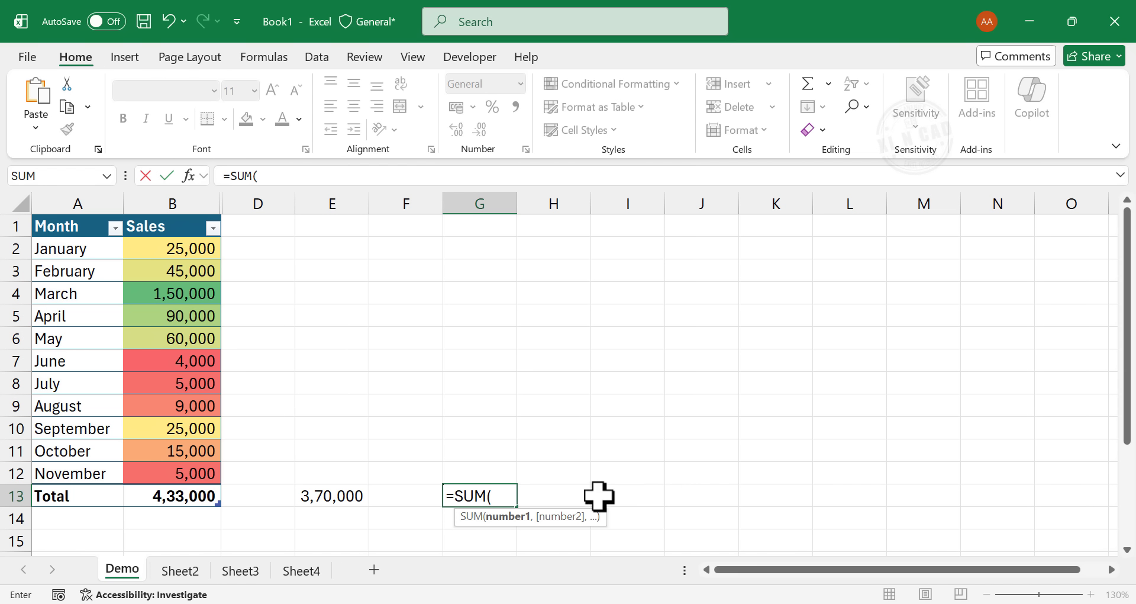
drag(157, 248, 159, 337)
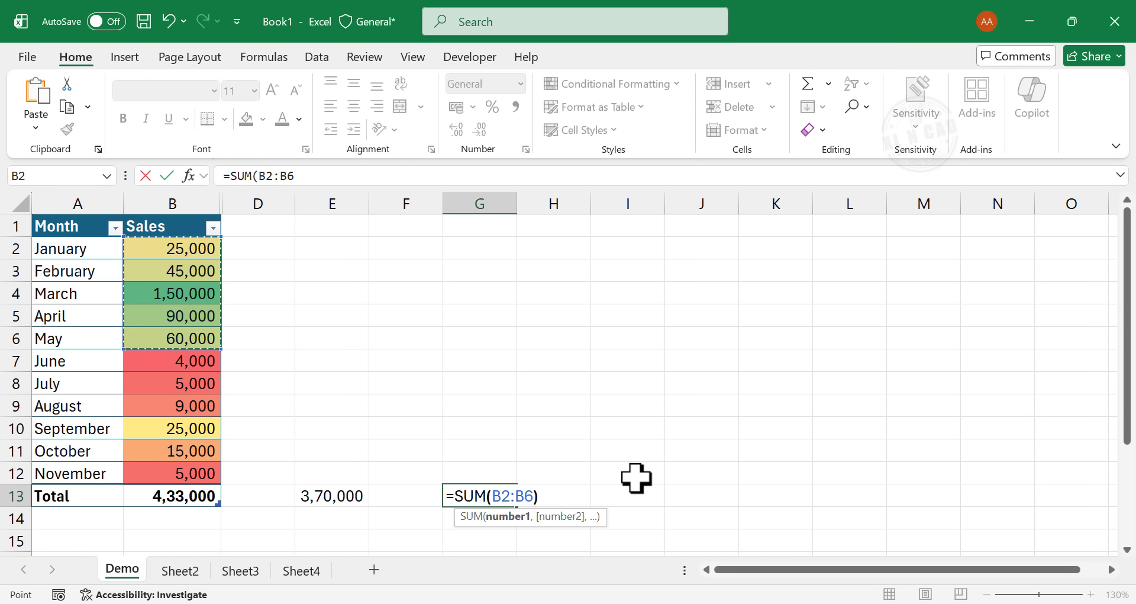
text())
key(Return)
click(500, 497)
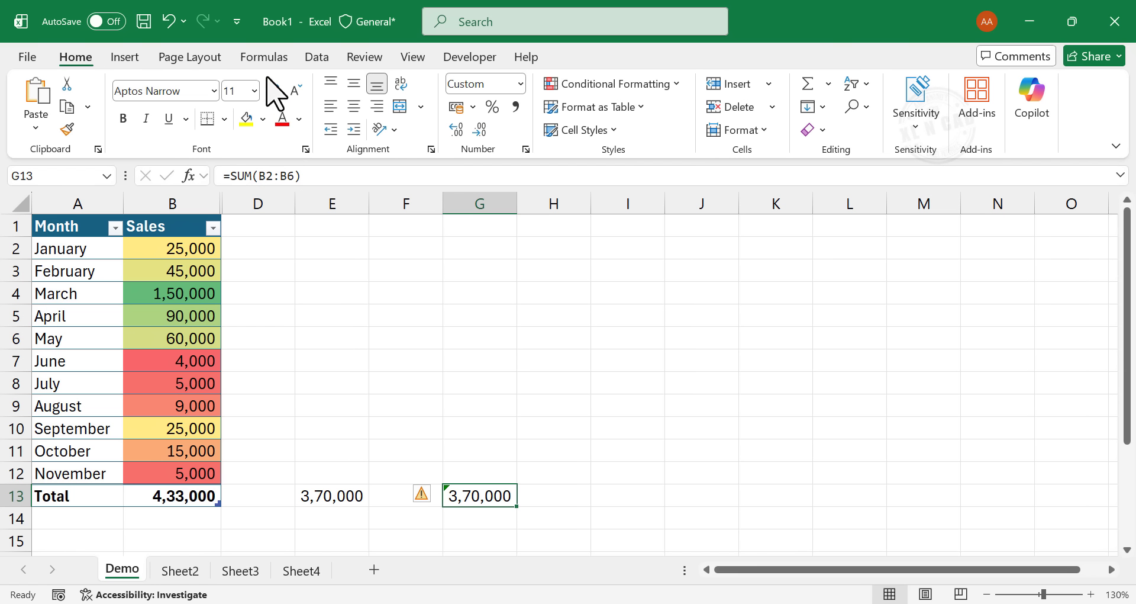
- Examine the available function categories, including Text, Logical, Date & Time and the AutoSum options
click(264, 59)
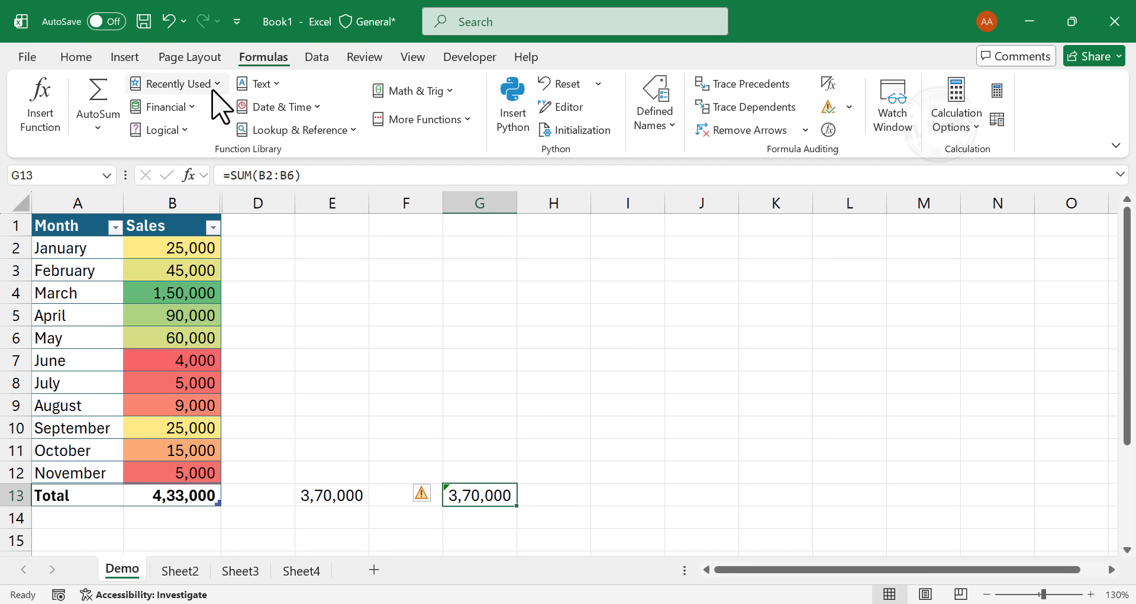
click(188, 108)
click(274, 83)
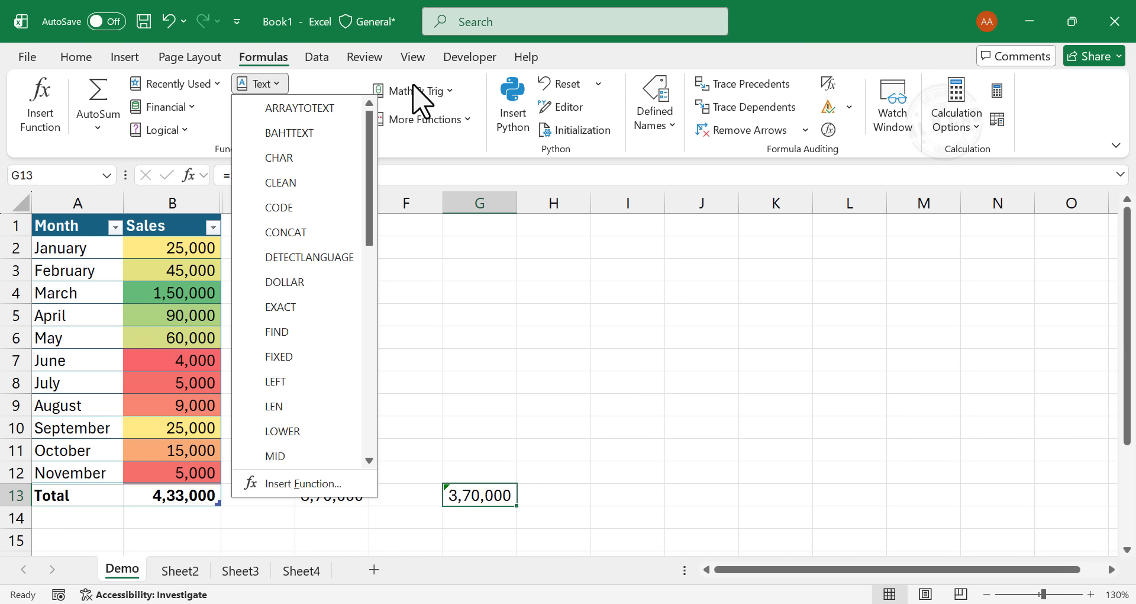
click(443, 92)
click(169, 130)
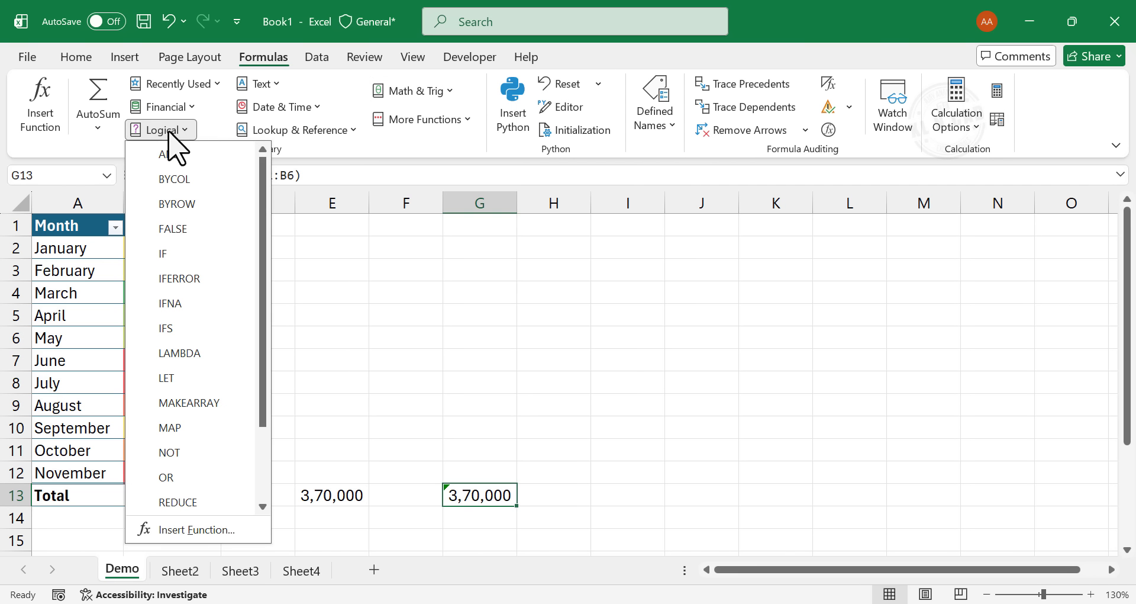
click(303, 107)
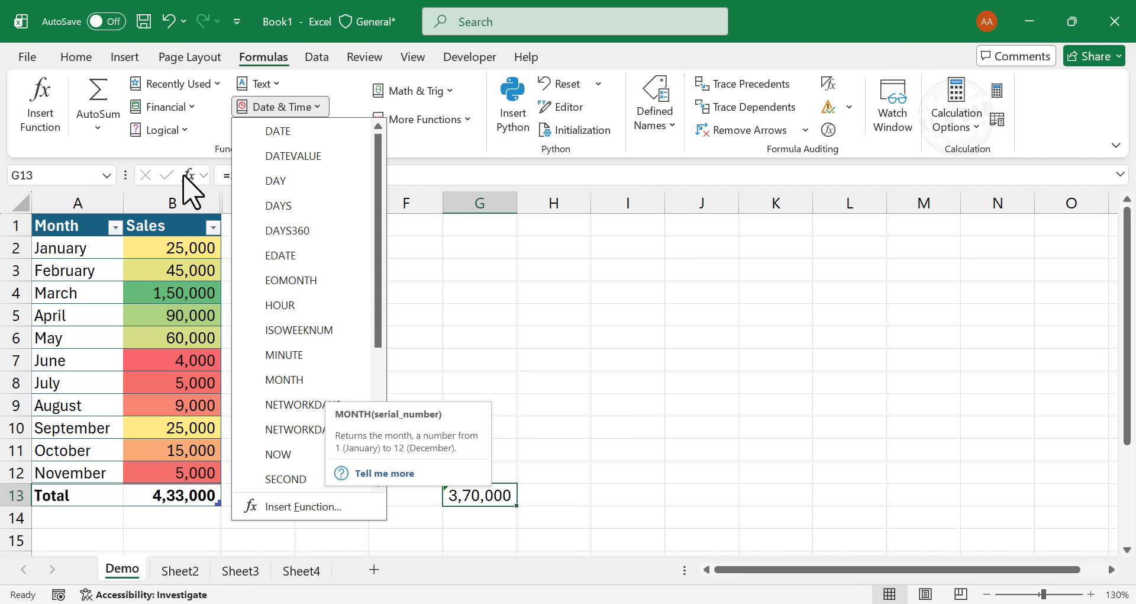
click(95, 127)
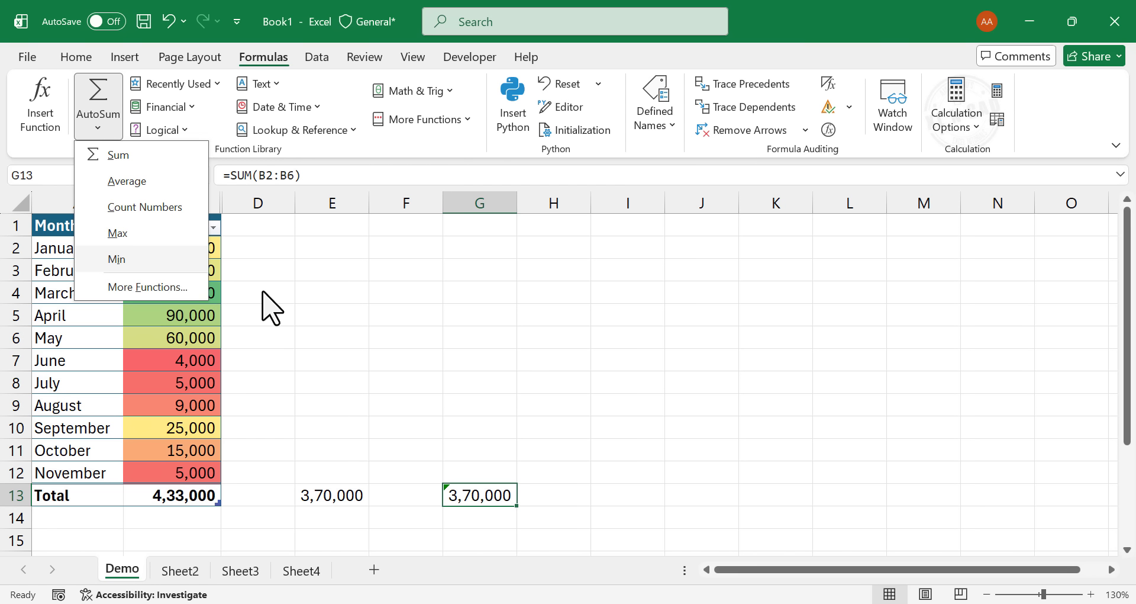
click(400, 284)
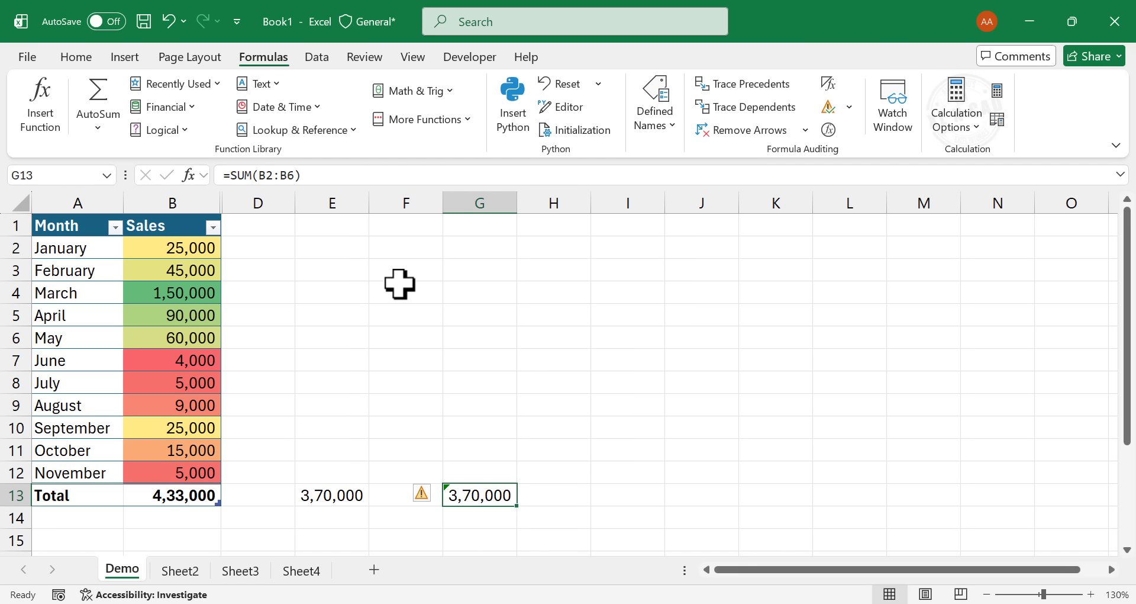
- Sort the SalesData table by Sales from largest to smallest, followed by smallest to largest
click(80, 227)
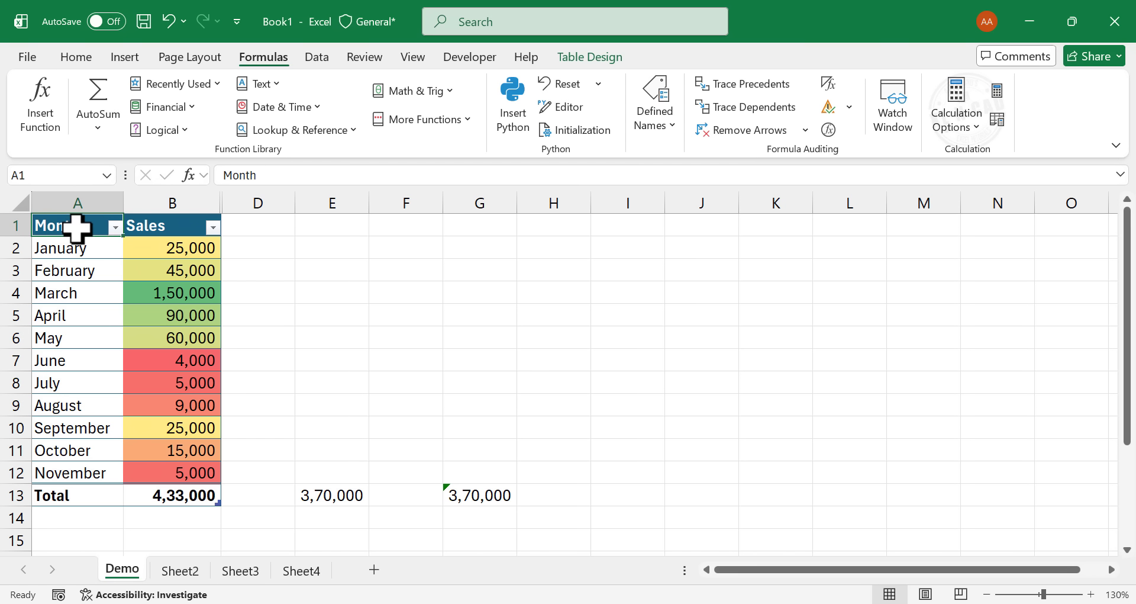
click(164, 226)
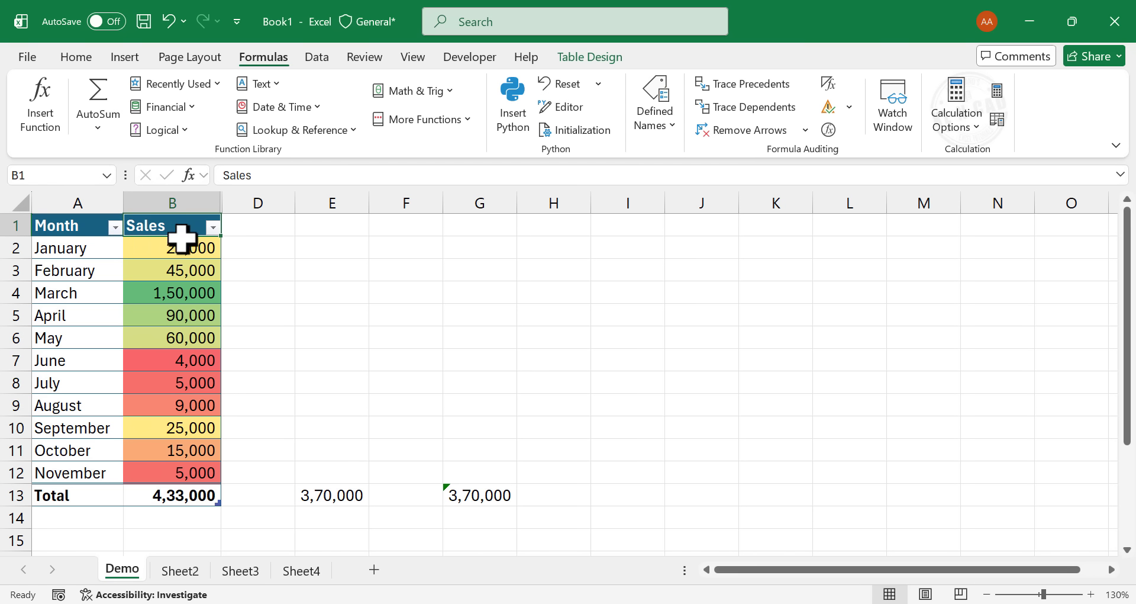
click(90, 225)
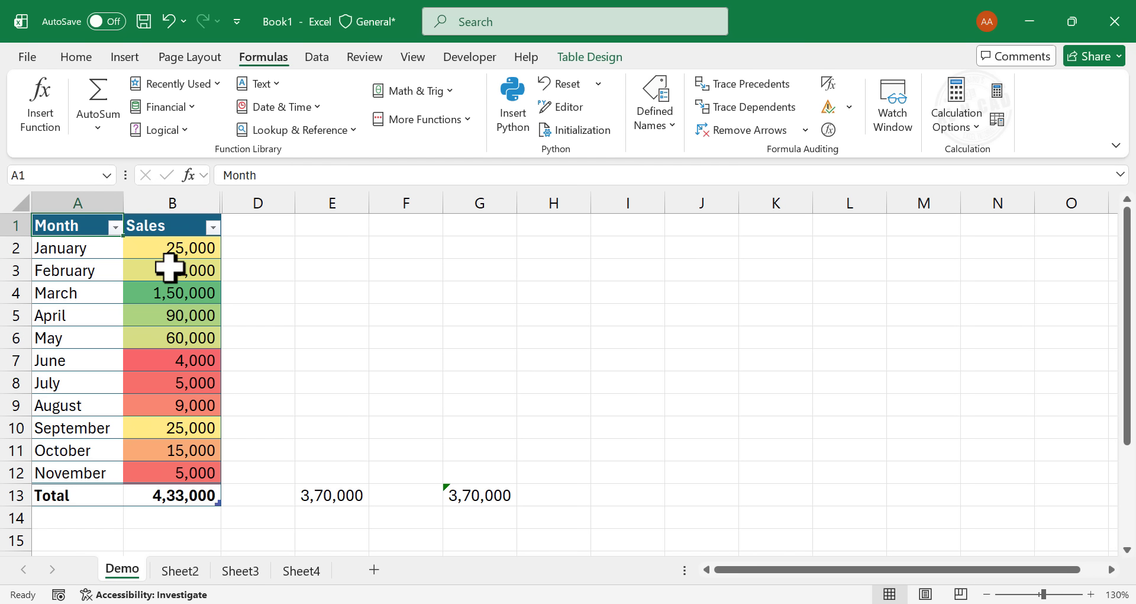
click(318, 58)
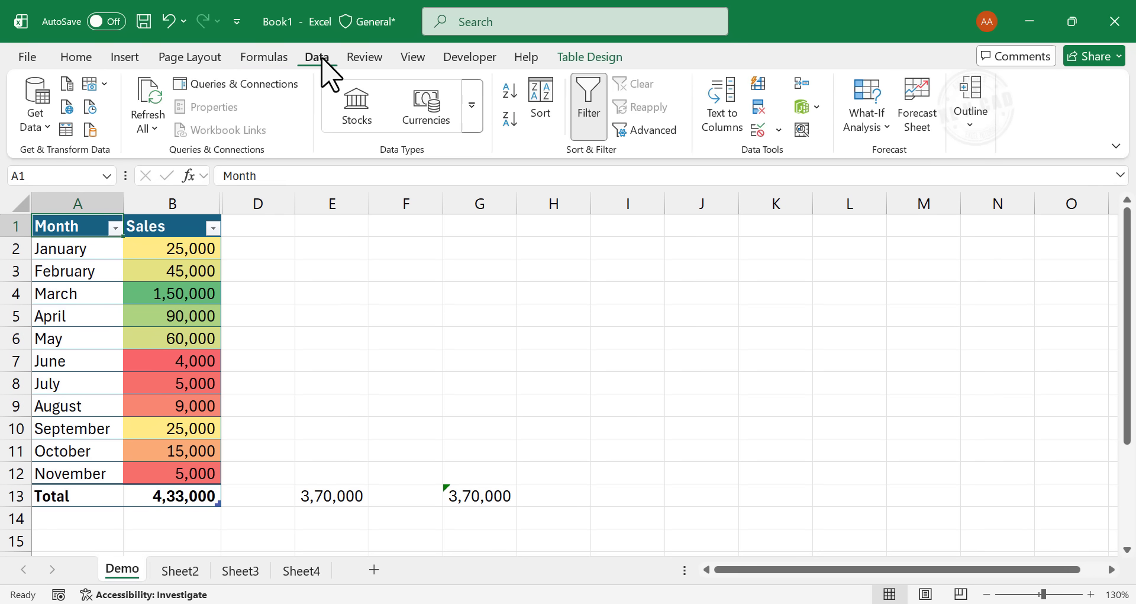
click(589, 126)
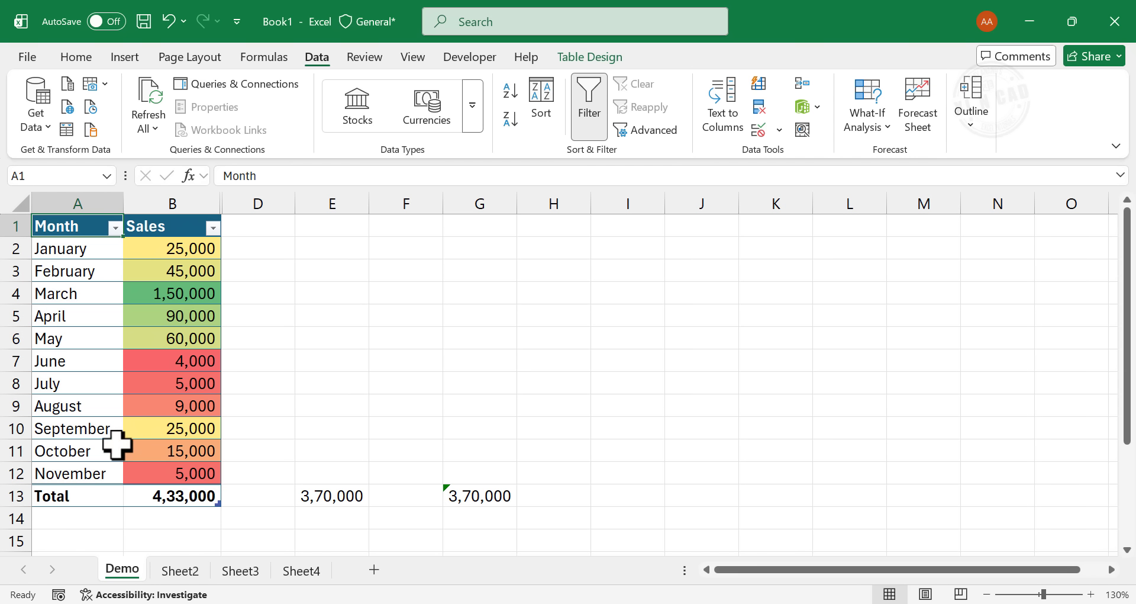
click(212, 227)
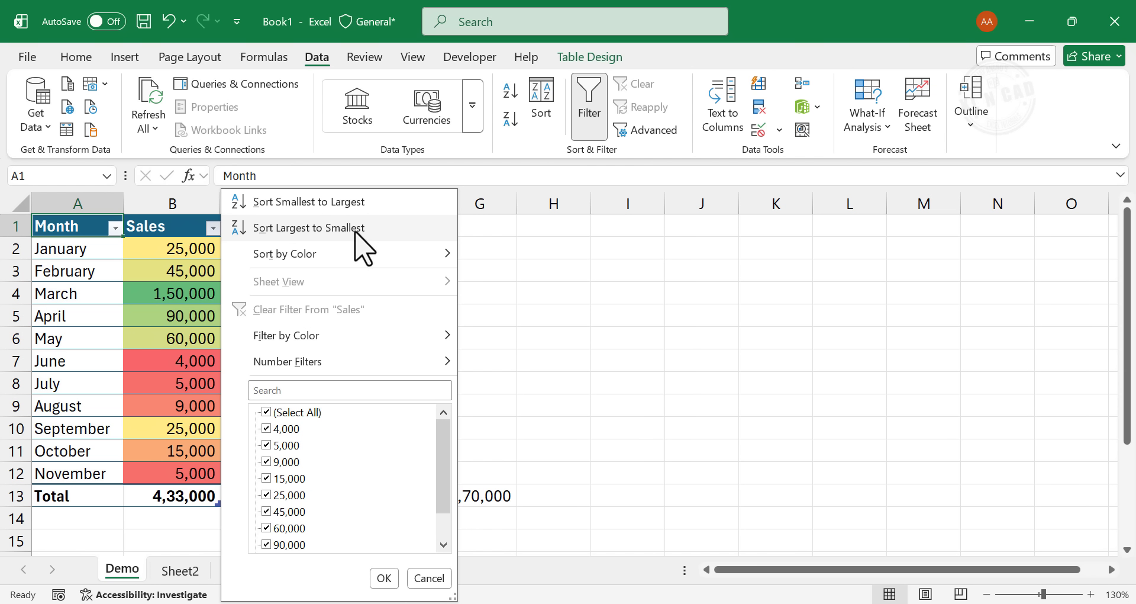
click(399, 231)
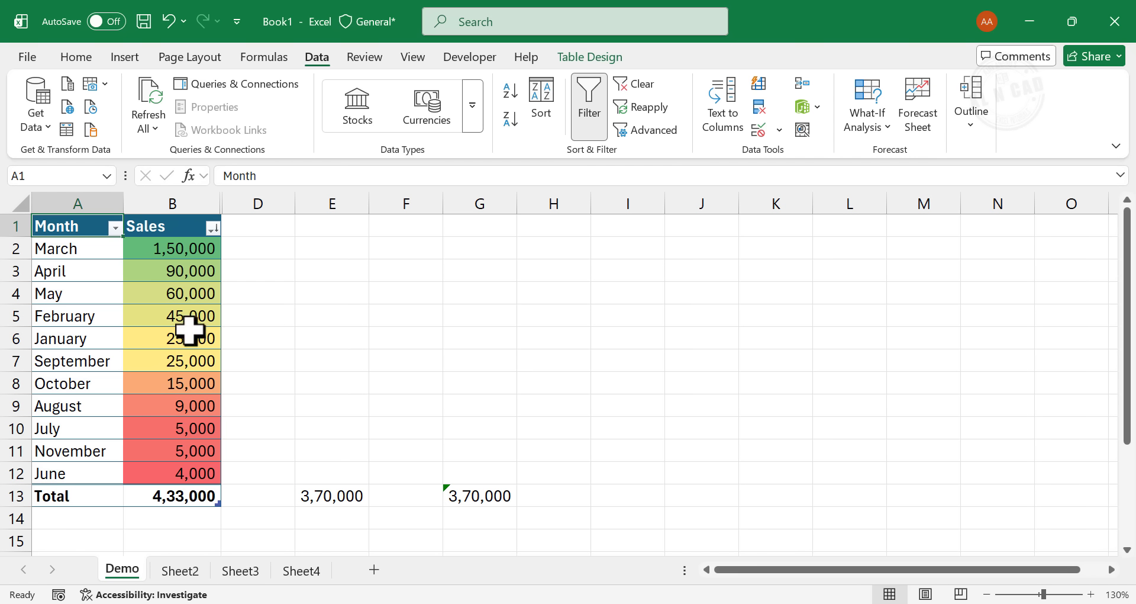
click(212, 227)
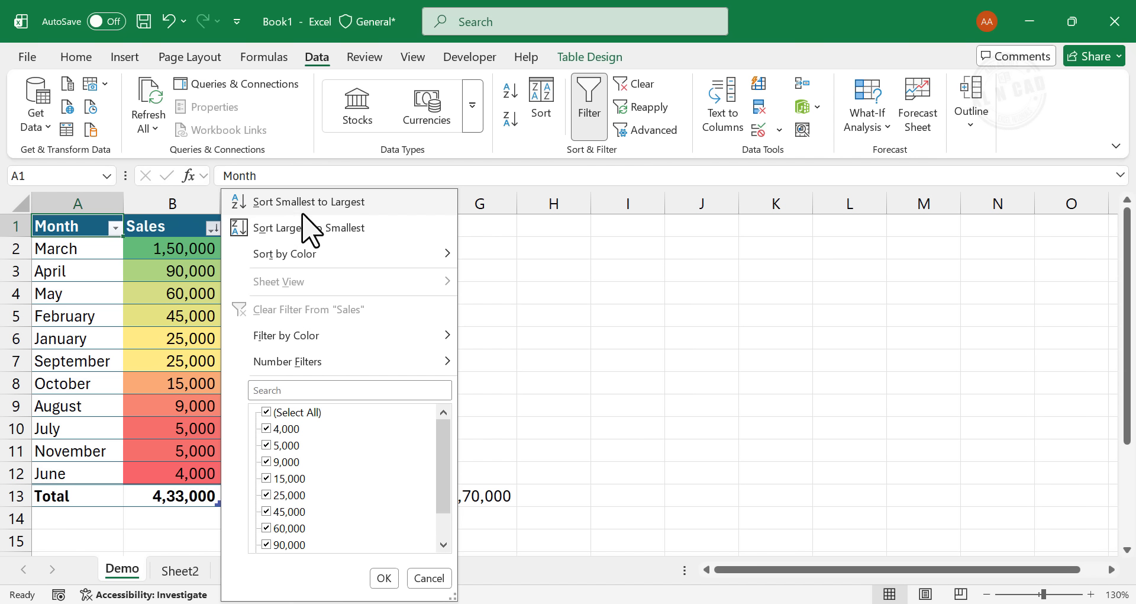
click(389, 203)
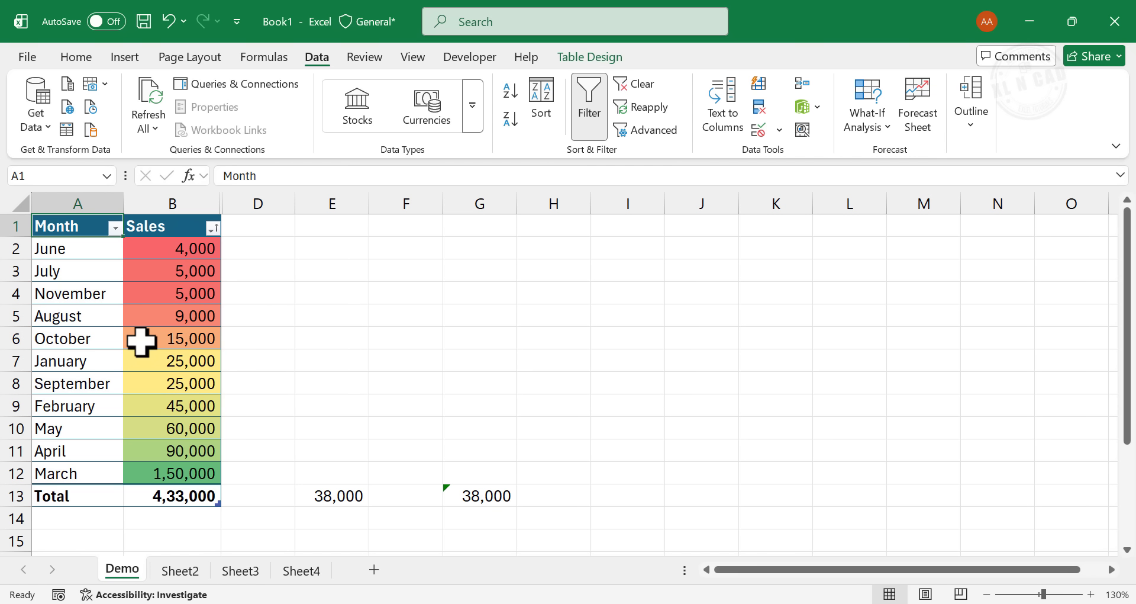
- Undo both sorts of the SalesData table to restore the original month order
click(170, 21)
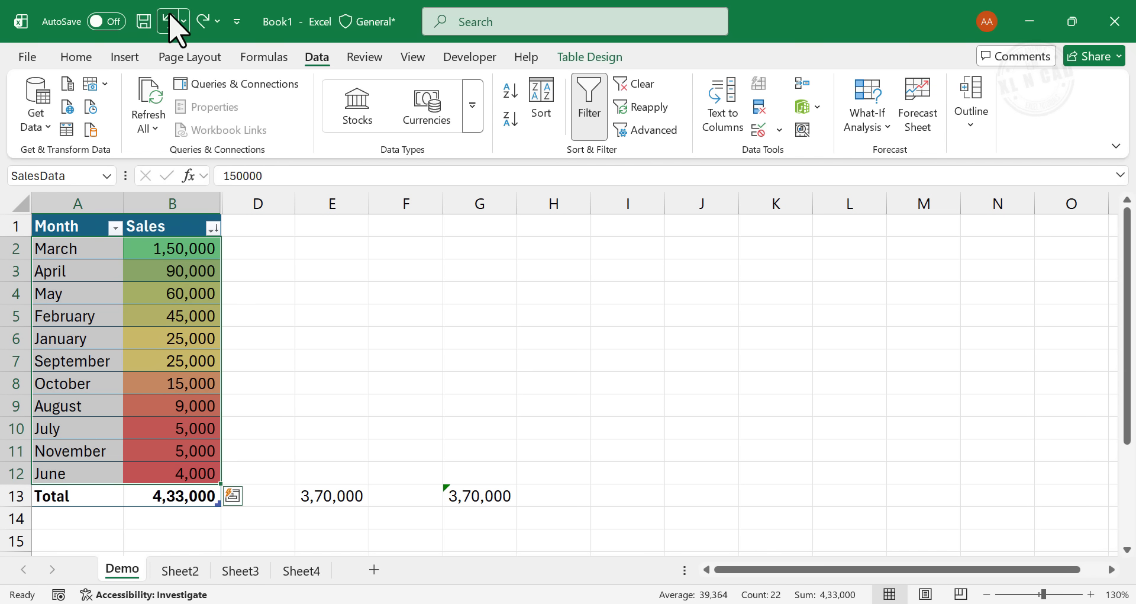
click(170, 20)
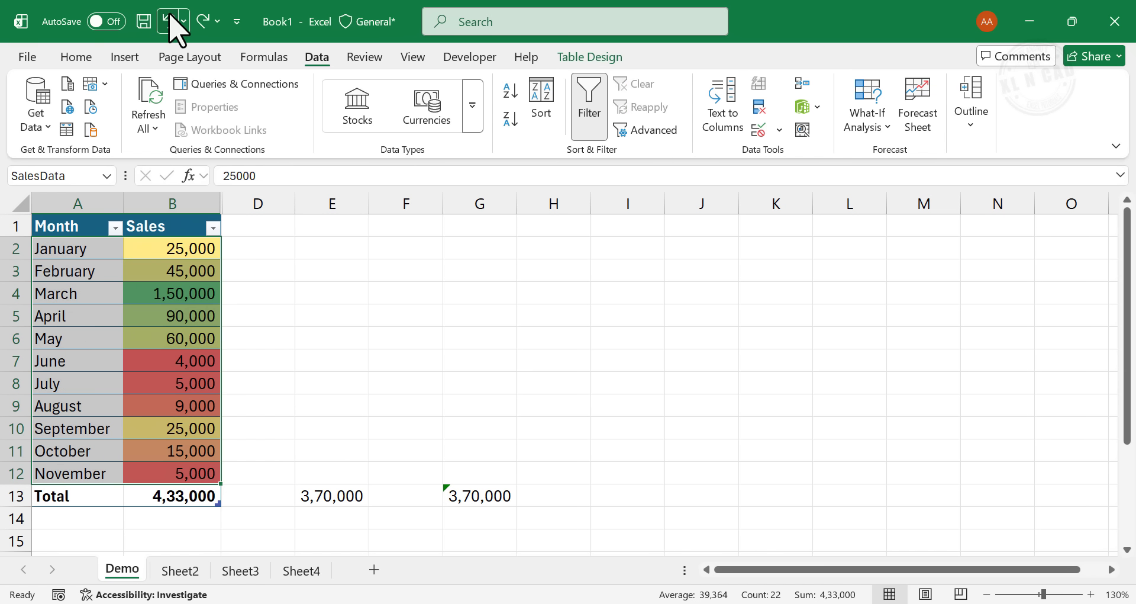
click(190, 337)
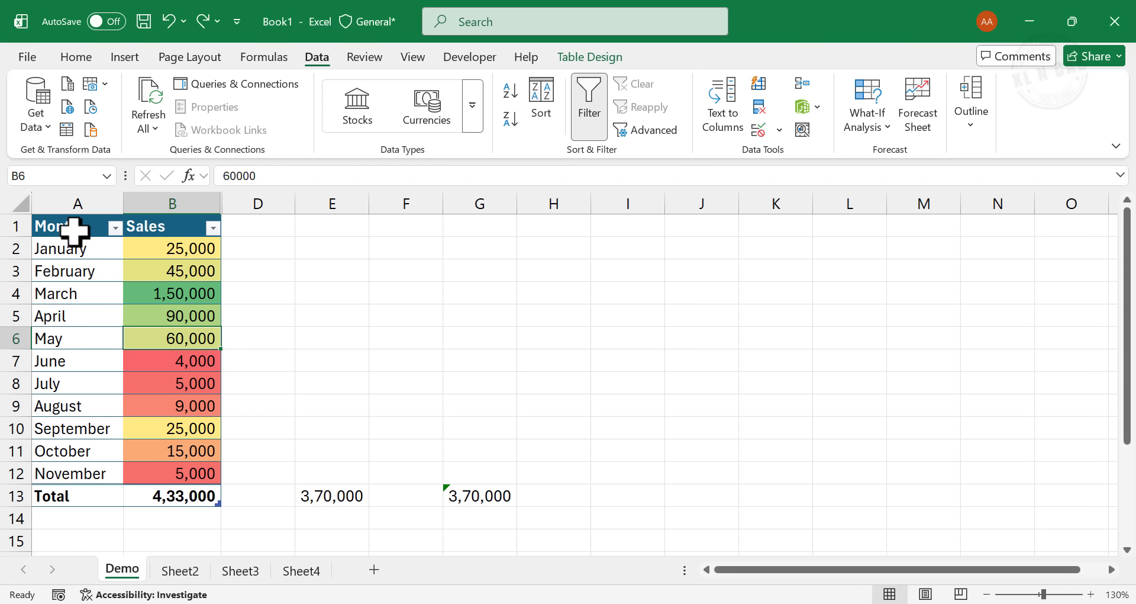
- Insert a basic 2-D line chart from the month and sales data in A1:B12, excluding the total row
drag(76, 231, 177, 469)
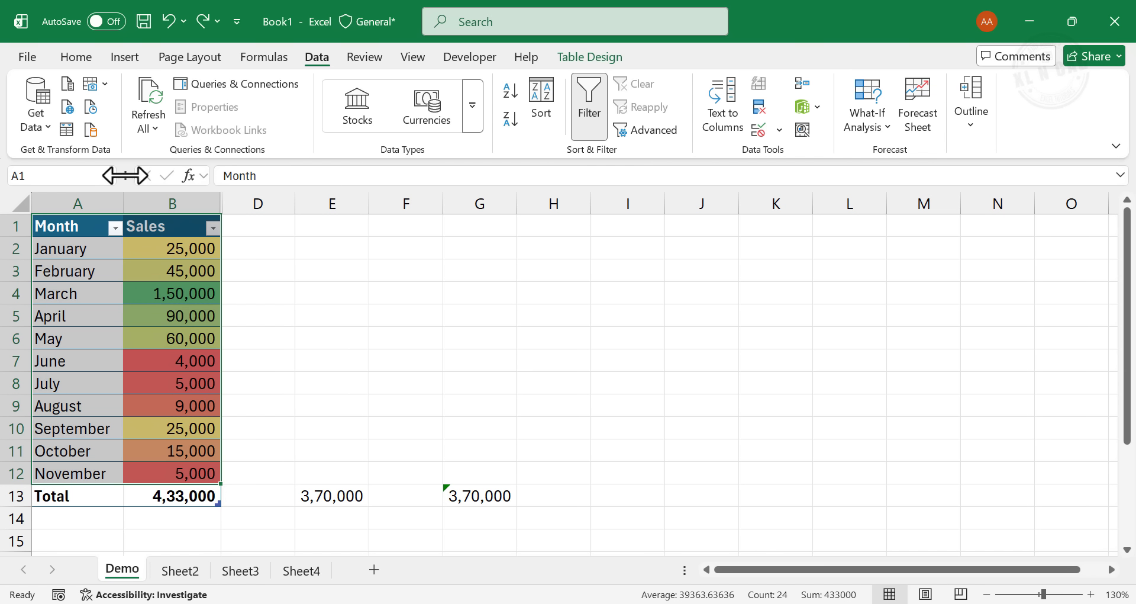
click(124, 58)
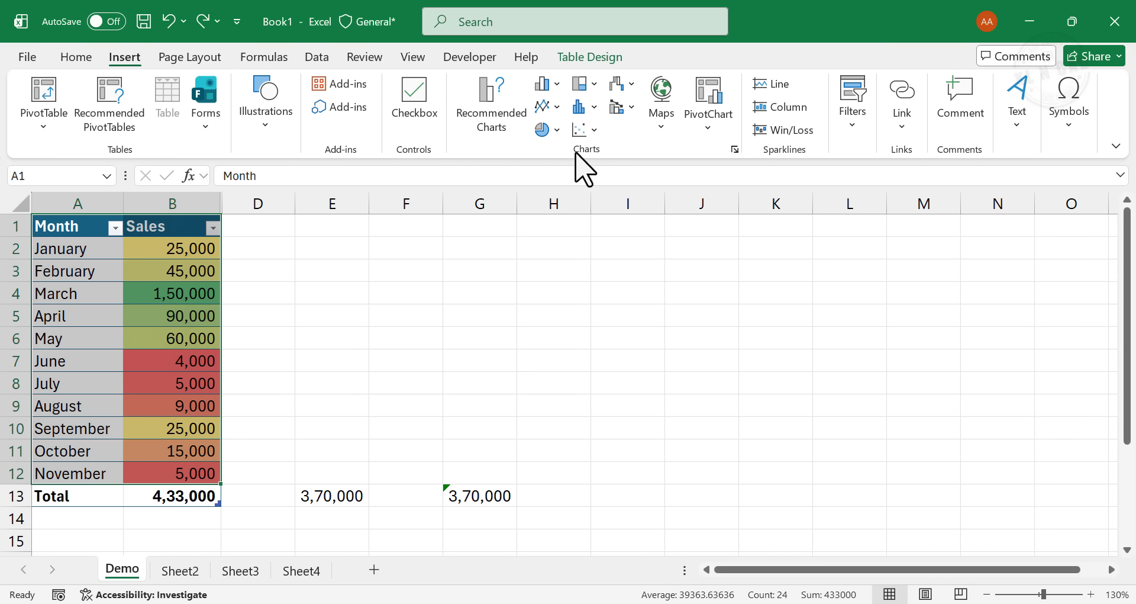
click(557, 109)
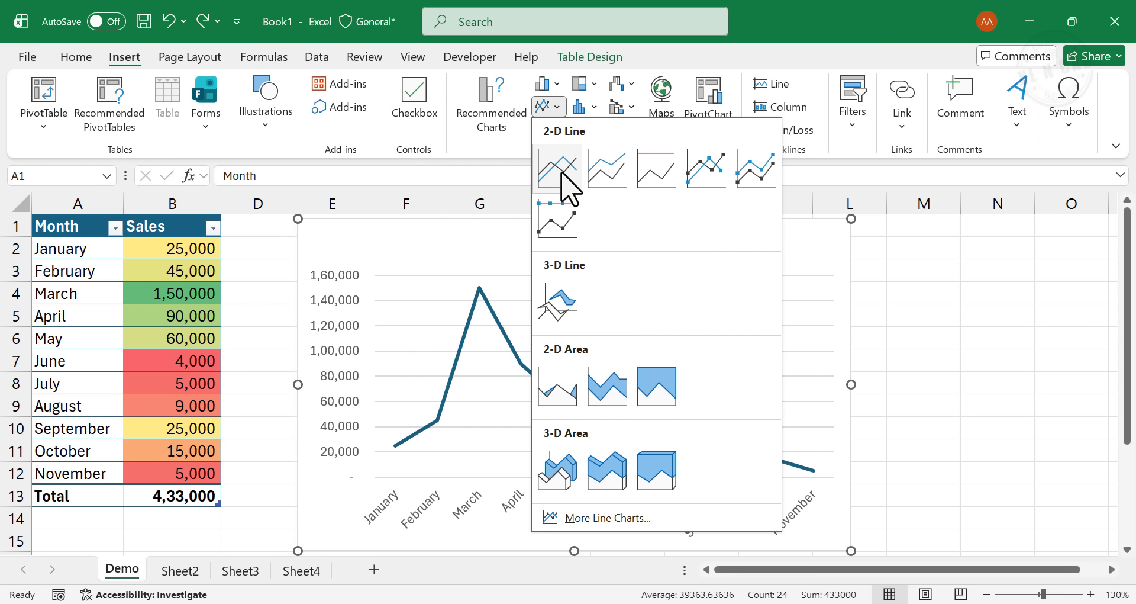
click(559, 173)
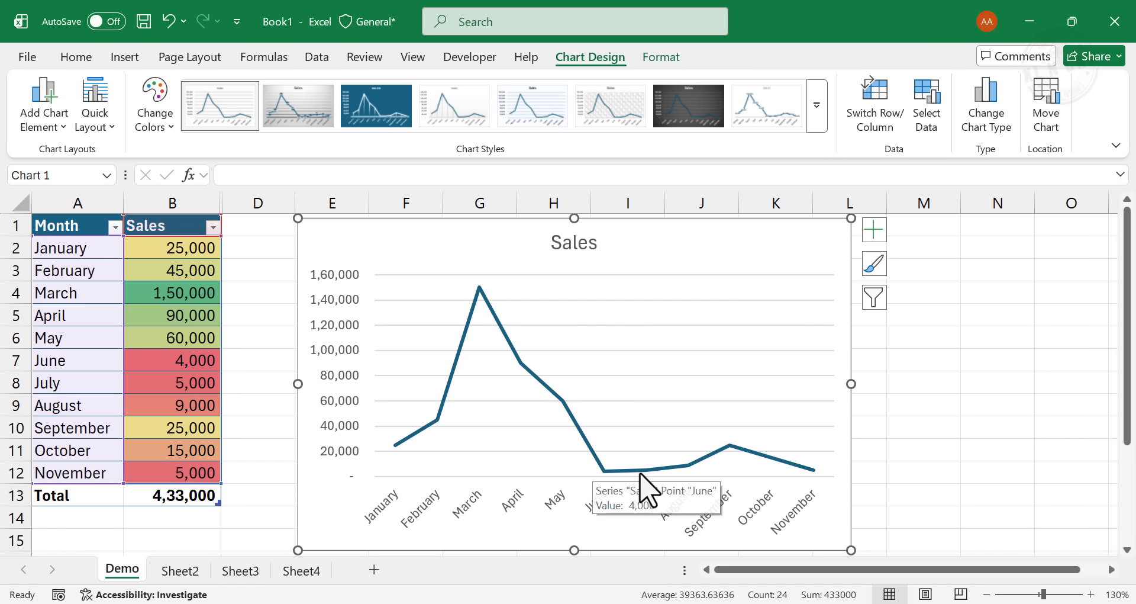
- Add data labels to the sales line chart
mouse_move(649, 473)
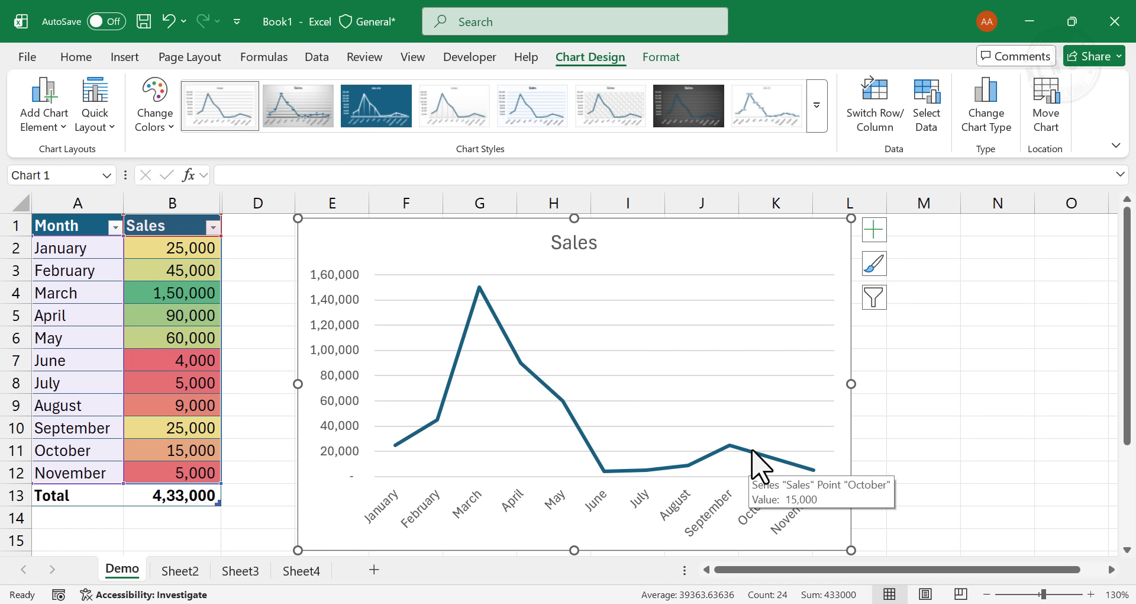
mouse_move(806, 468)
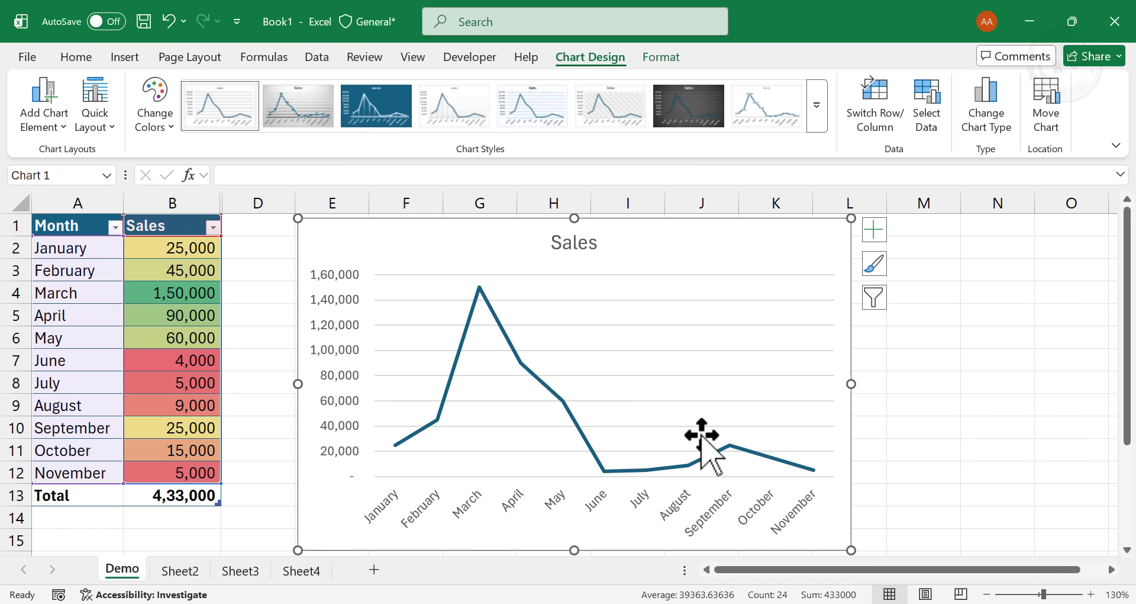
click(874, 231)
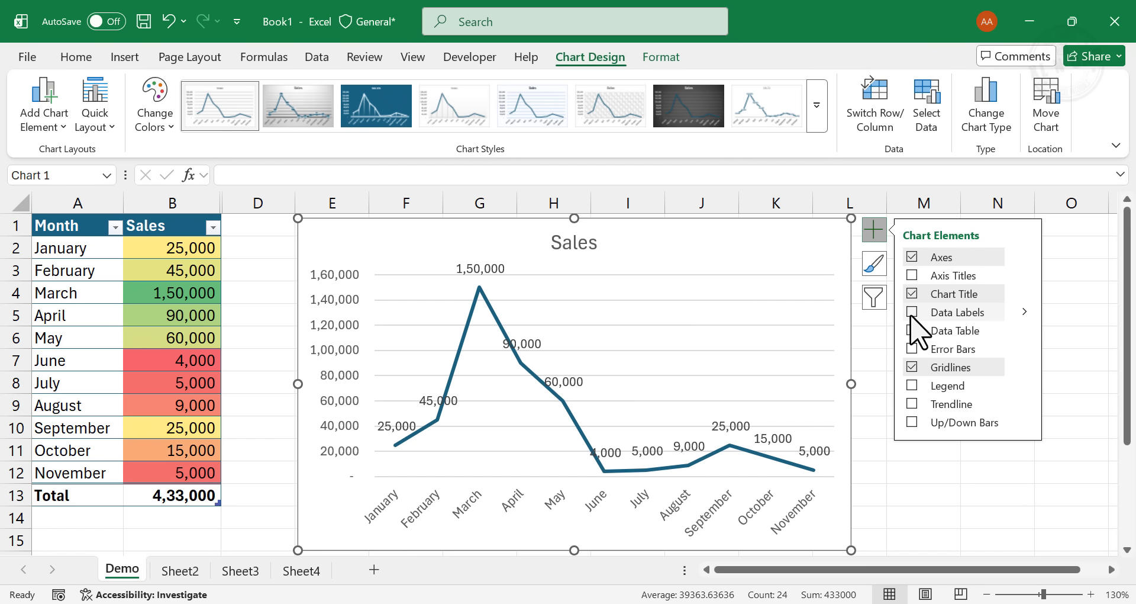
click(912, 312)
- Remove the gridlines, the vertical value axis and the title from the line chart
click(673, 325)
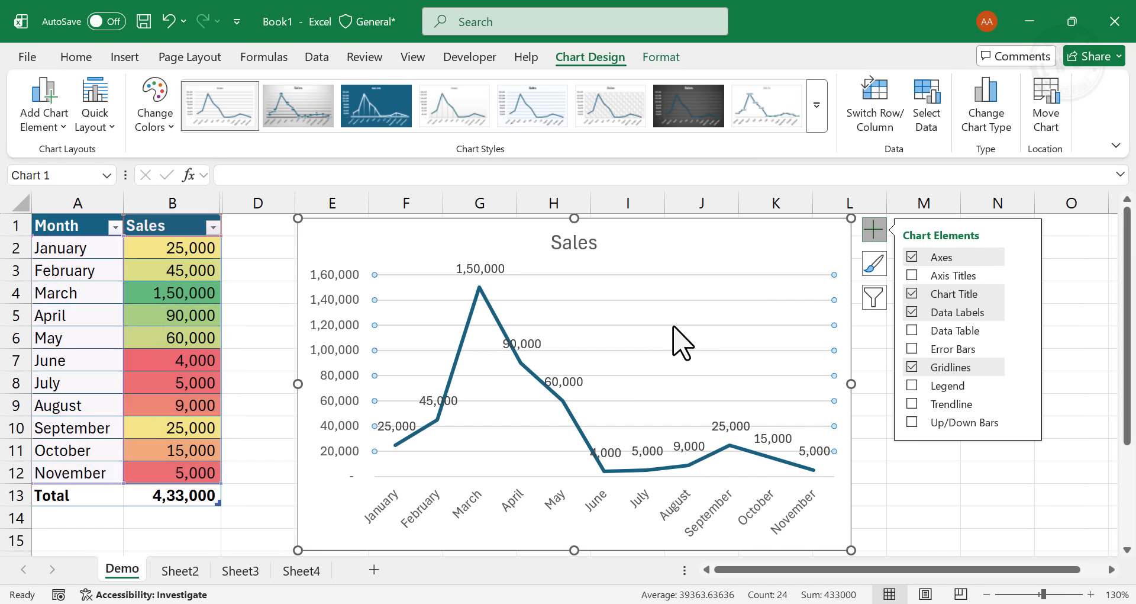
key(Delete)
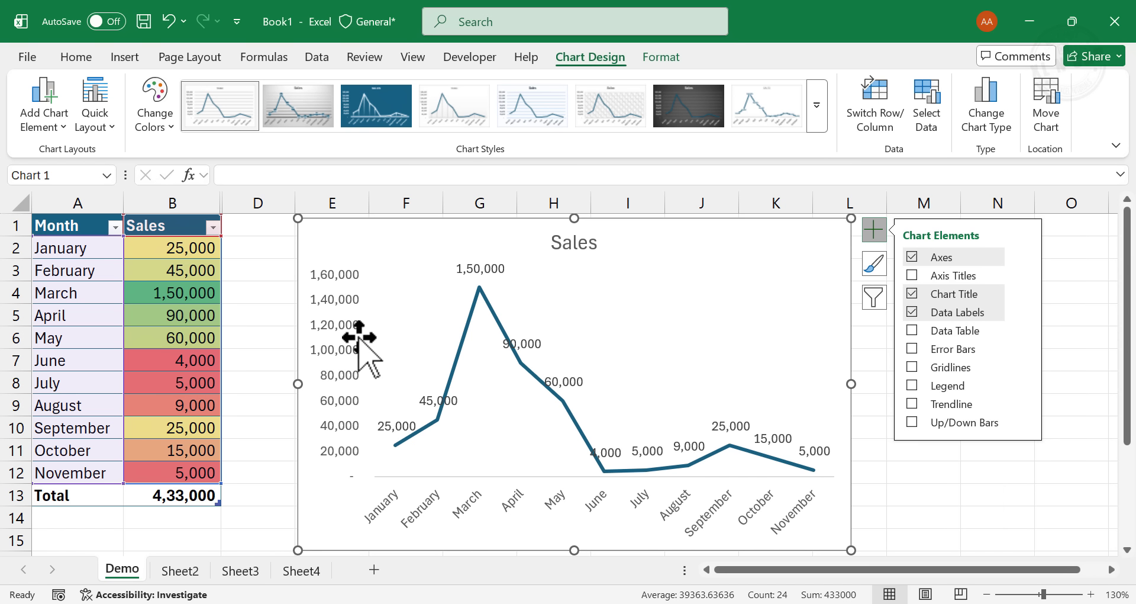
click(359, 338)
key(Delete)
click(581, 245)
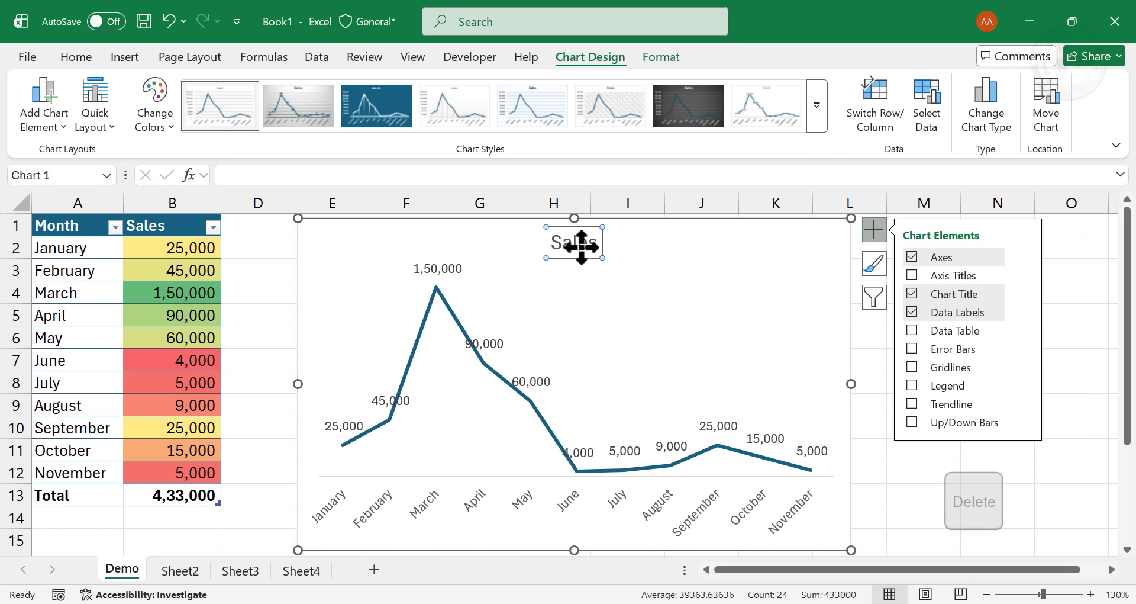
key(Delete)
click(894, 496)
- Shrink the line chart and place it beside the table, covering about D2:J11 above the sum formulas
click(852, 448)
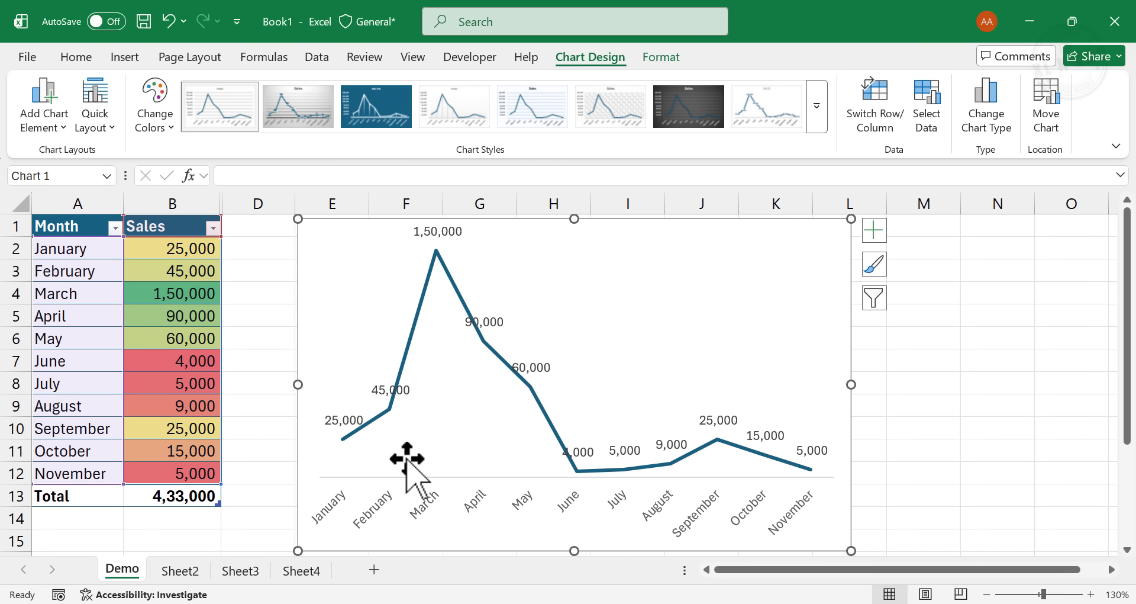
drag(850, 550, 658, 440)
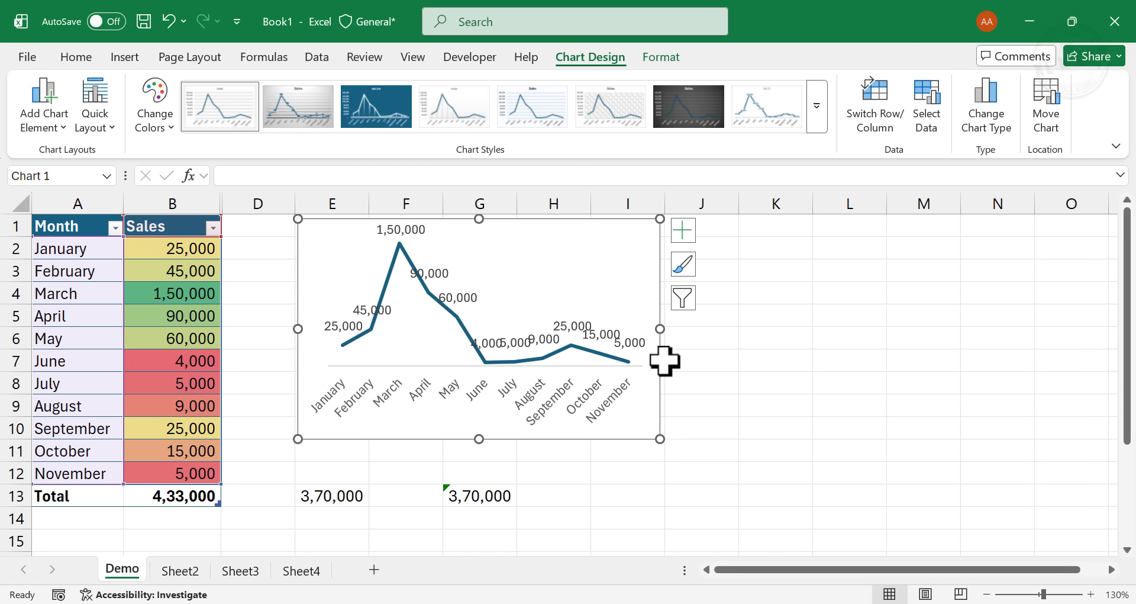
drag(660, 329, 730, 328)
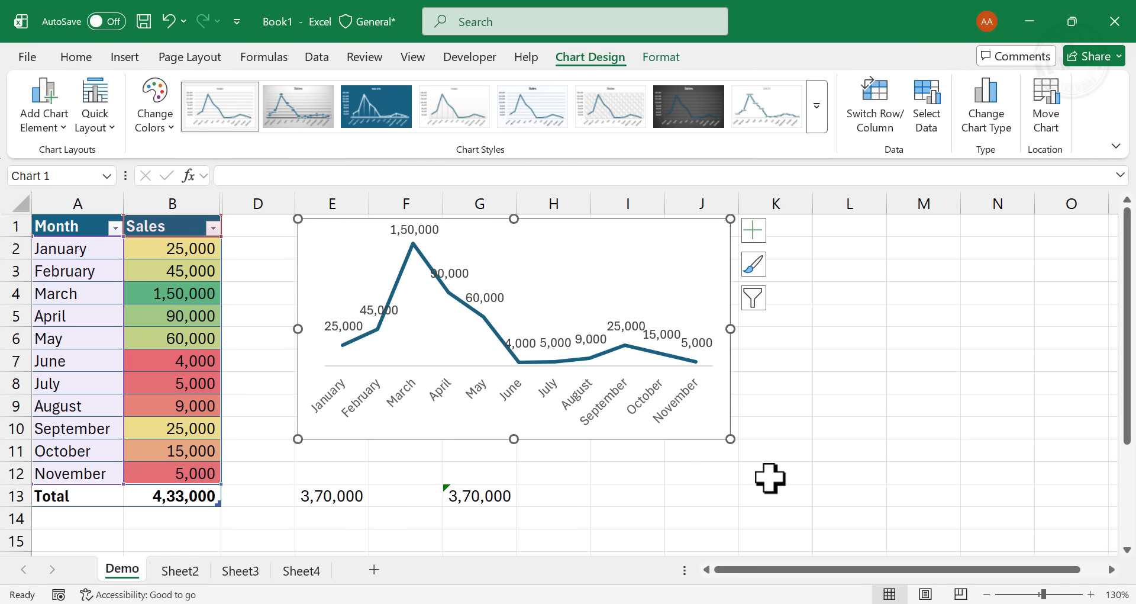
drag(578, 435, 531, 456)
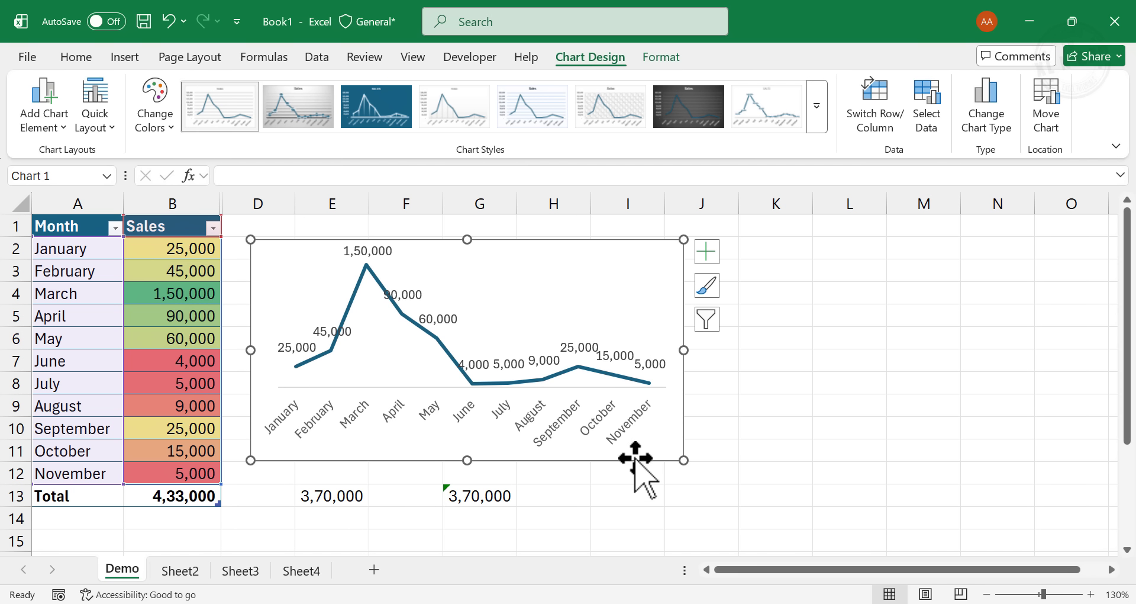
click(755, 468)
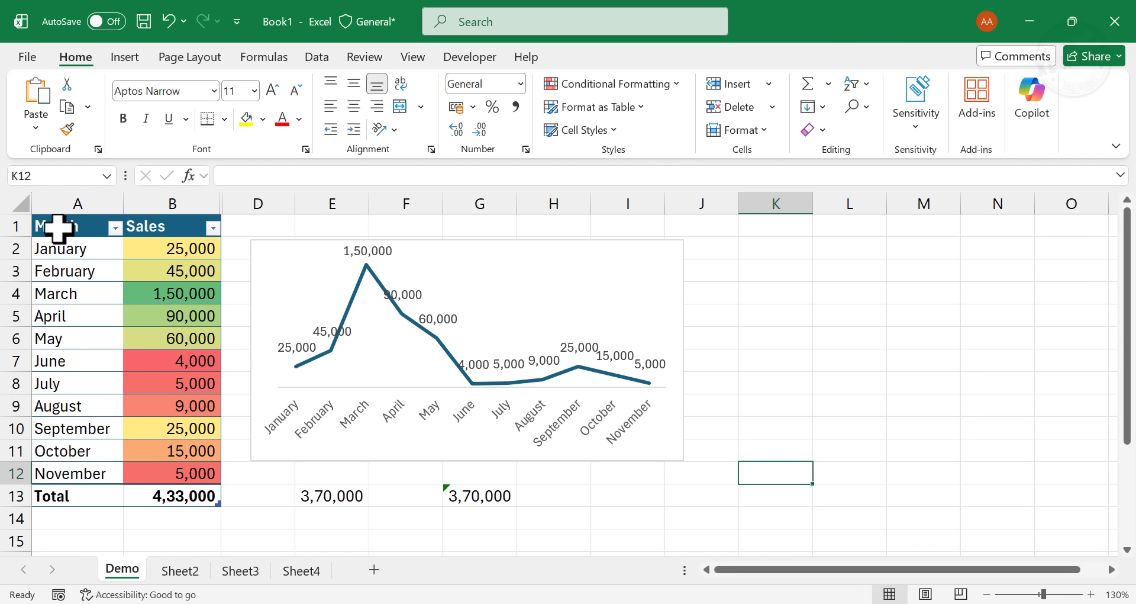
- Insert the recommended pie chart for the month and sales data in A1:B12
drag(55, 226, 183, 464)
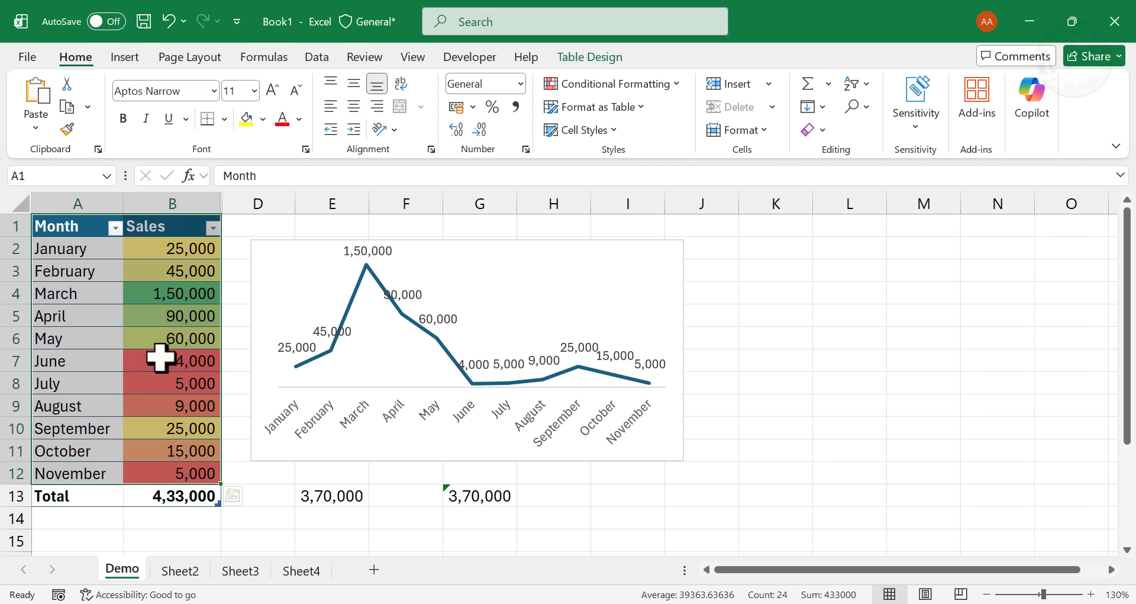
click(116, 57)
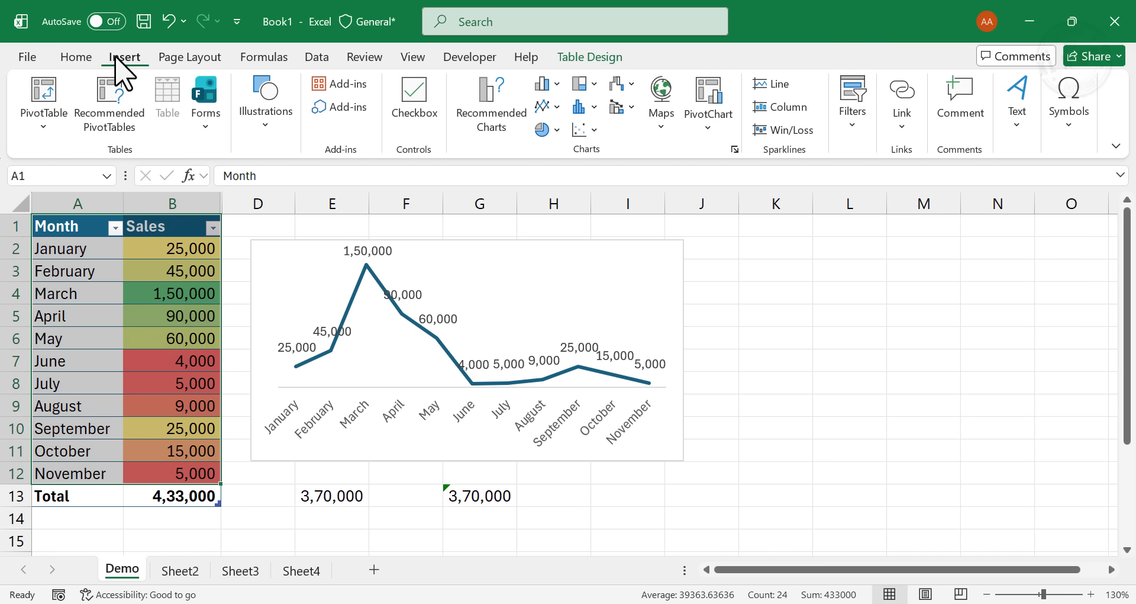
click(493, 121)
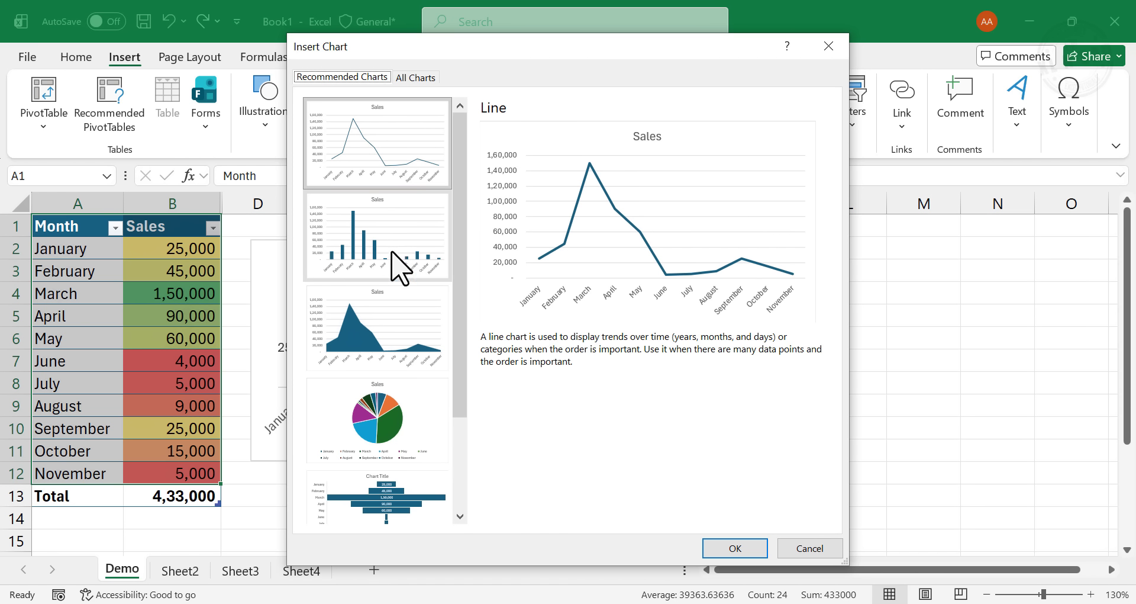
click(388, 422)
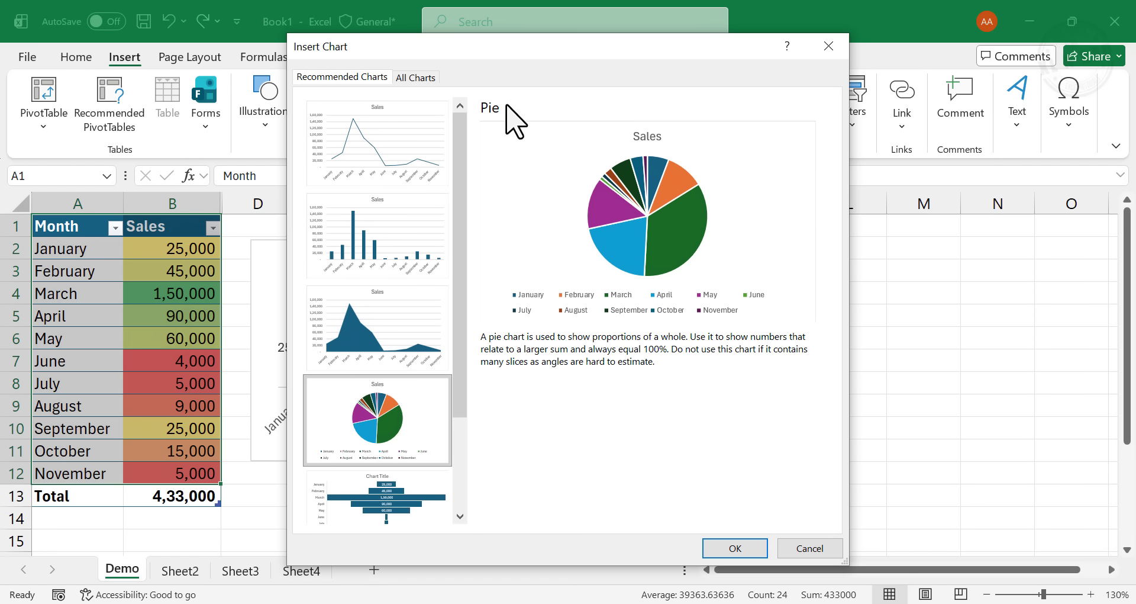
click(735, 547)
- Fit the pie chart beside the line chart and apply the gray gradient chart style with percentage labels
drag(298, 550, 492, 477)
drag(634, 474, 868, 542)
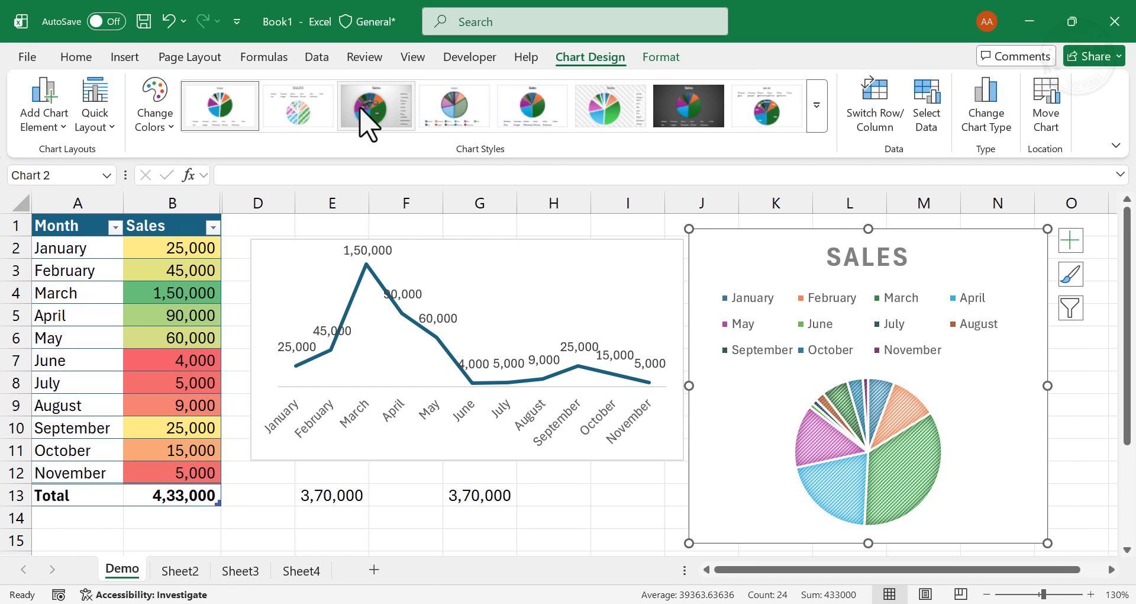
click(374, 114)
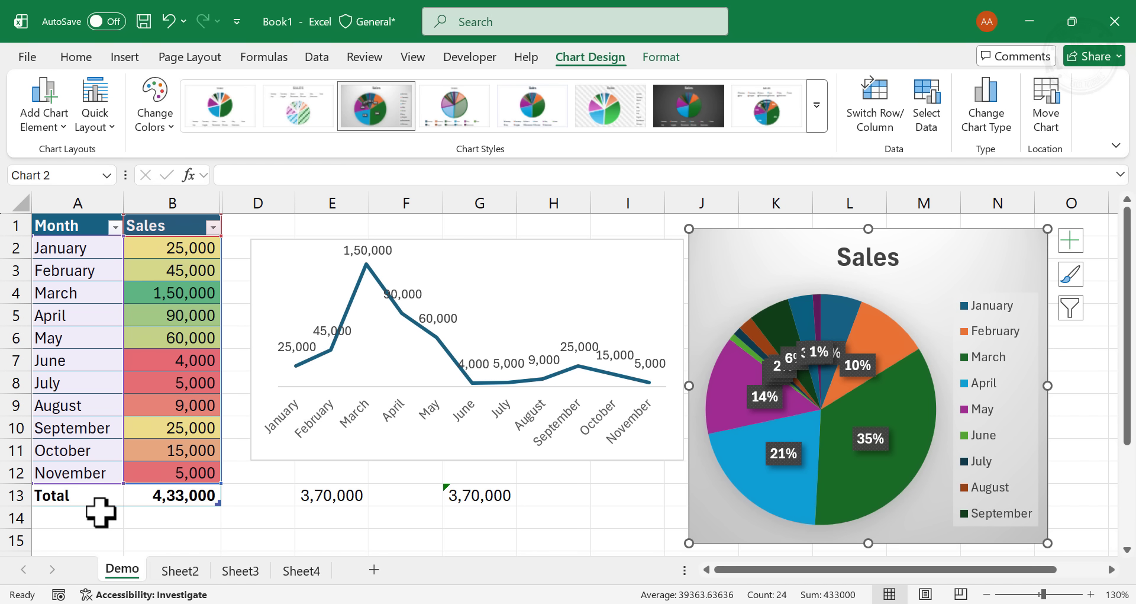
- Insert a row above the Total row and fill it with December and sales of 17500
right_click(14, 496)
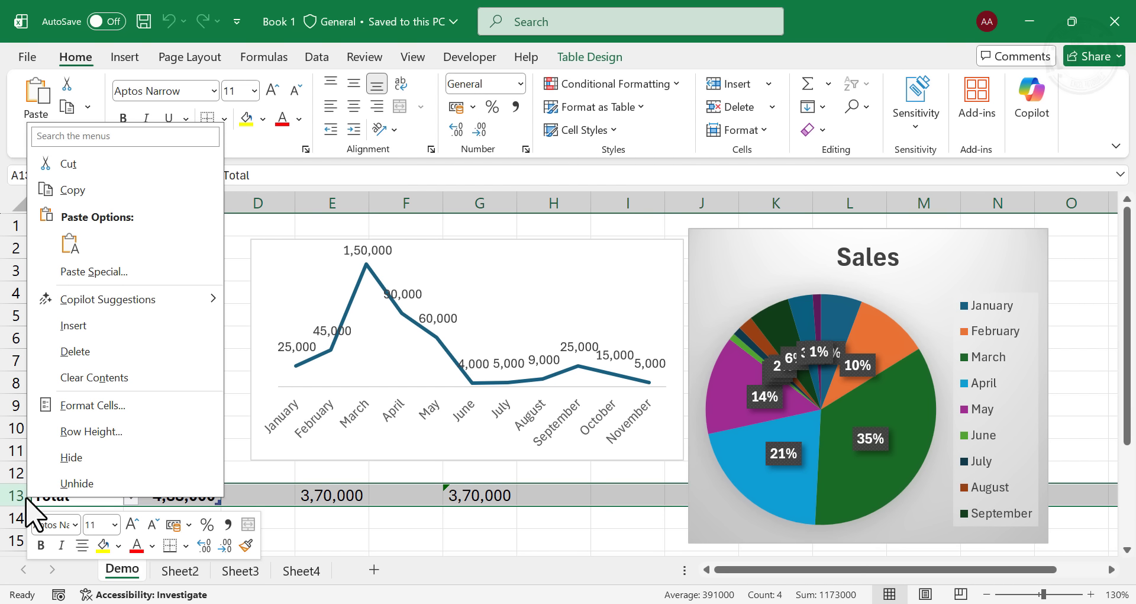
click(141, 340)
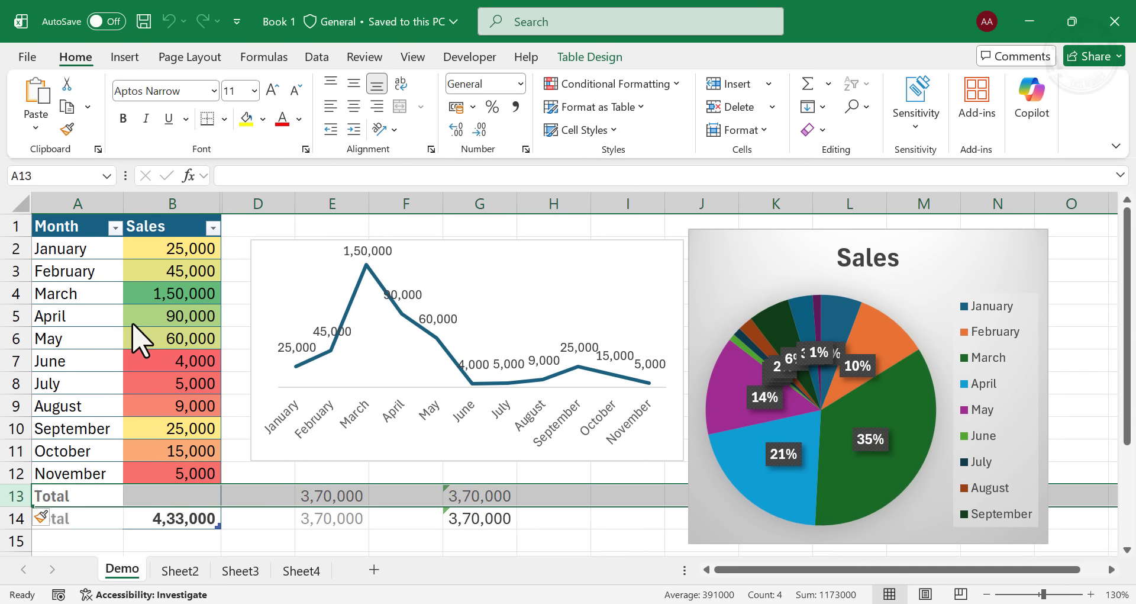
click(77, 494)
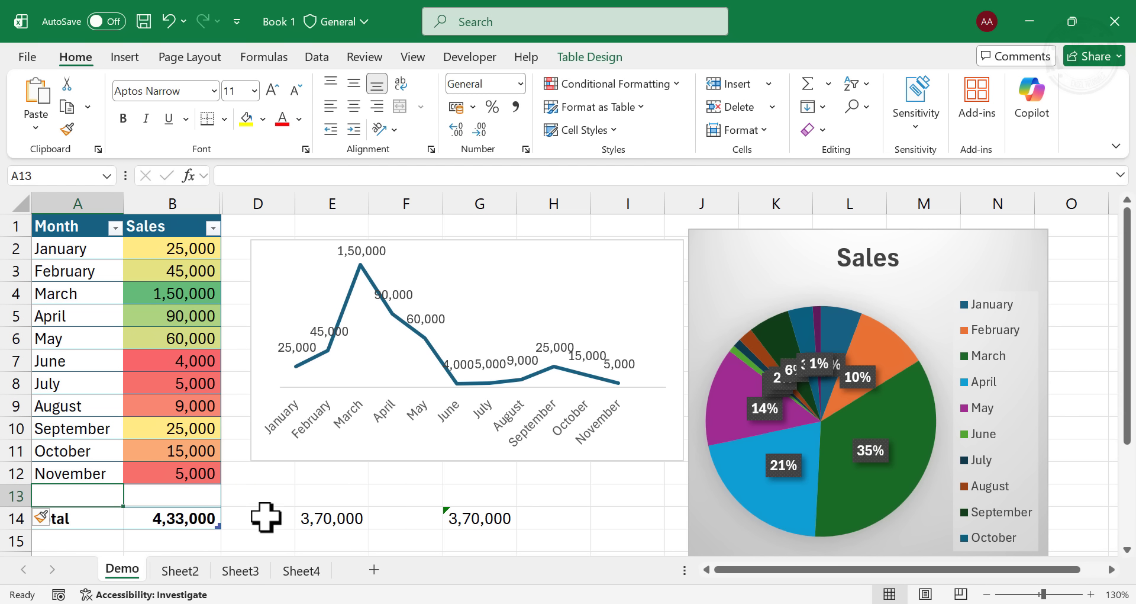
text(December)
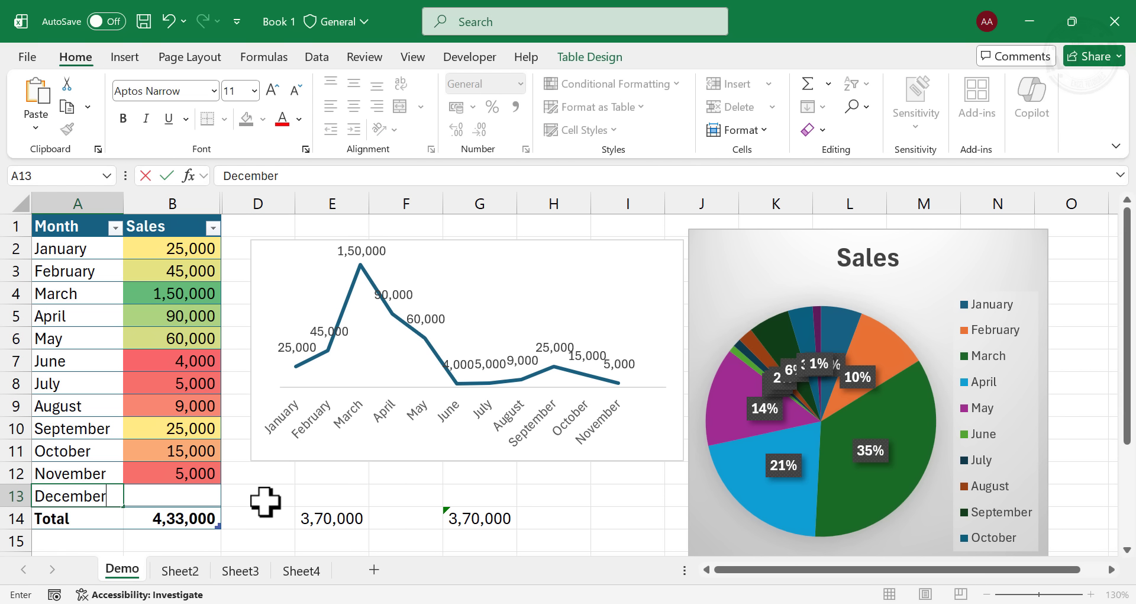
key(Tab)
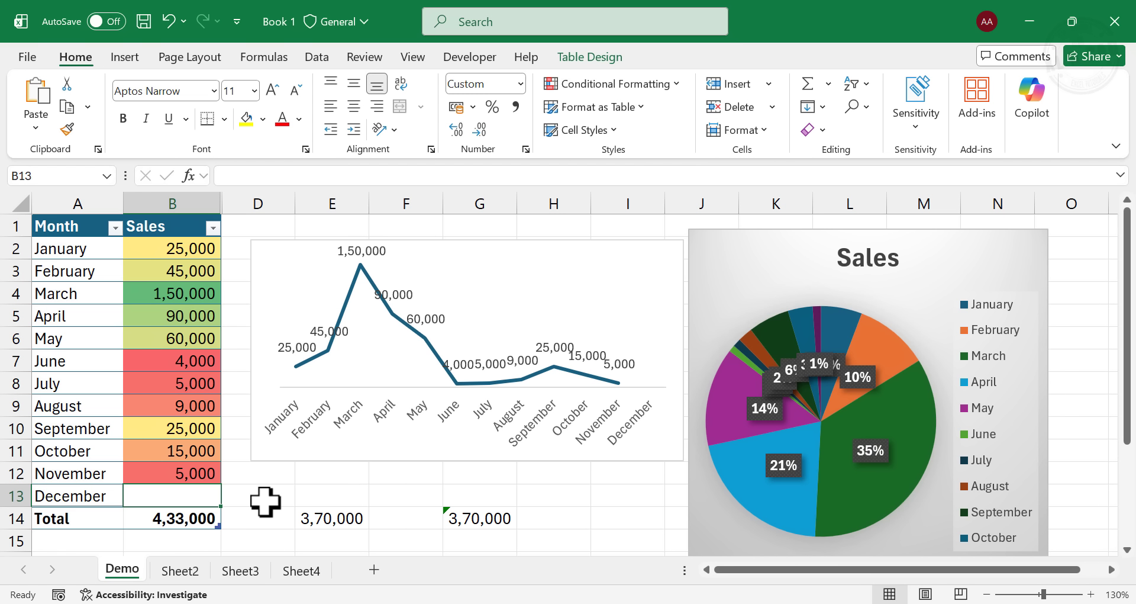
text(17500)
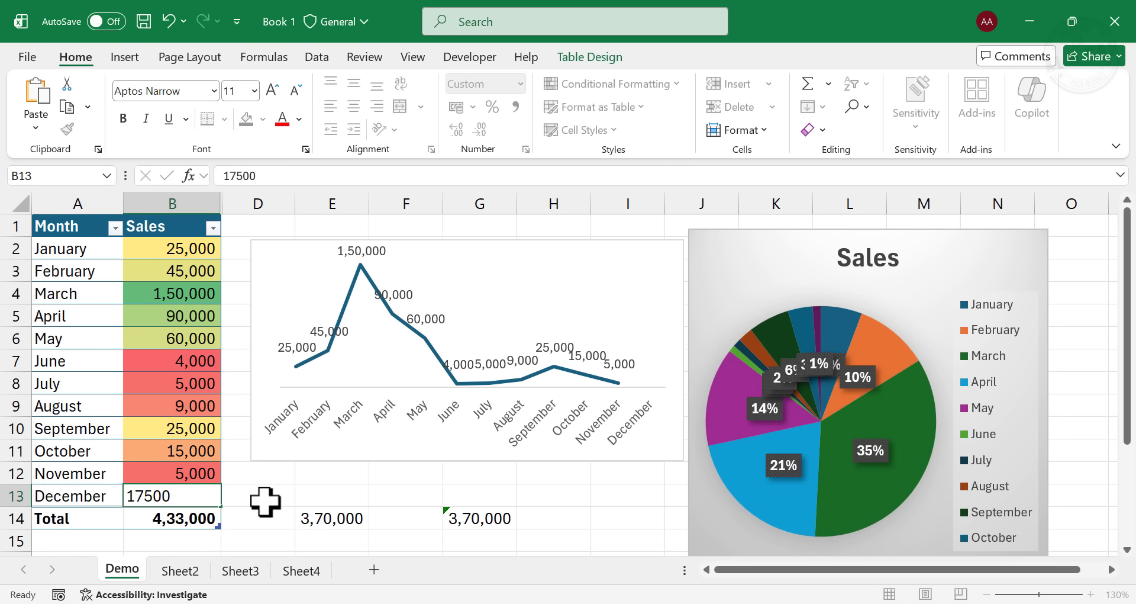
key(Return)
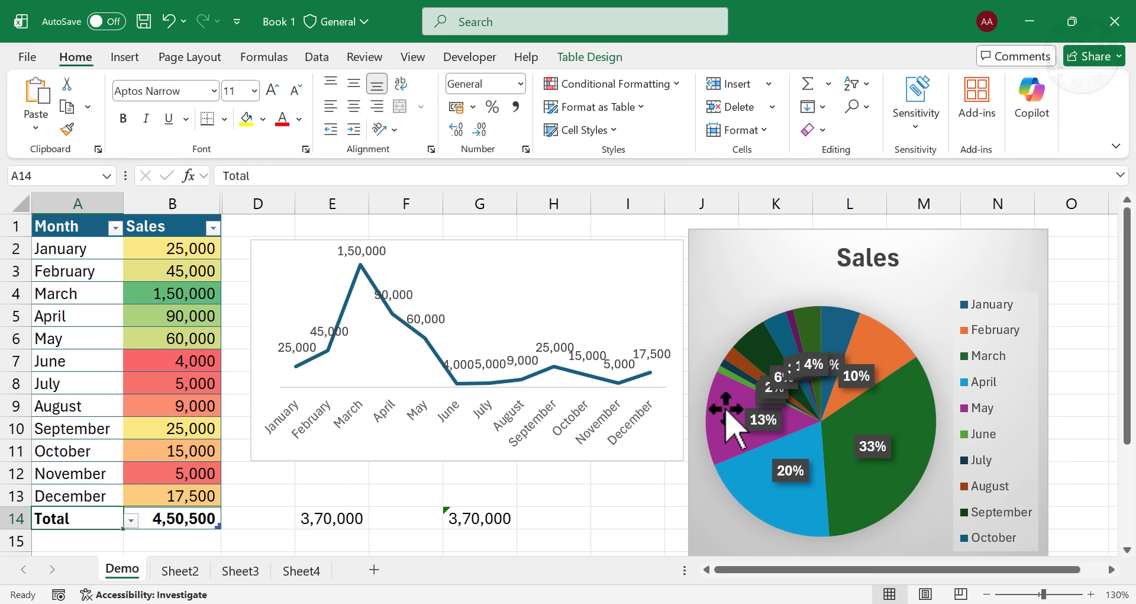